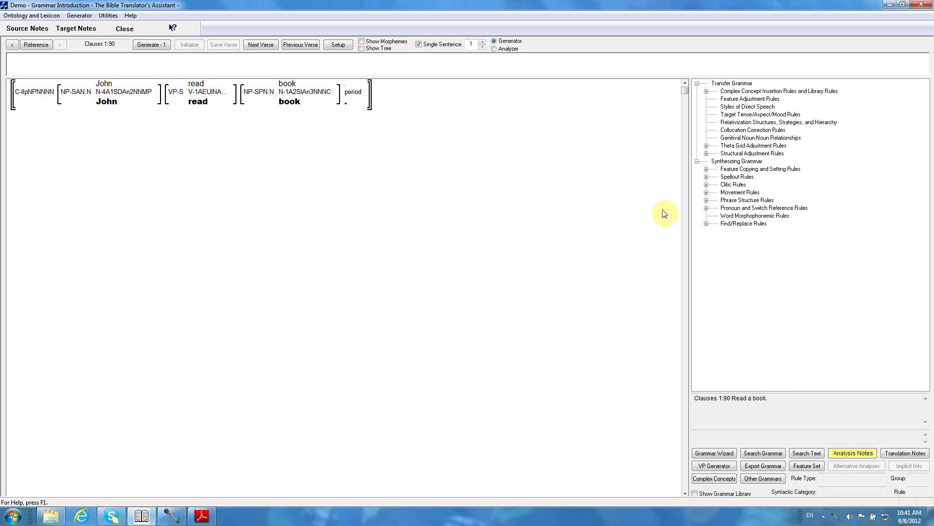
Step: Load Luke 1:11 from the Bible source text and compare its full-verse and single-sentence displays
{"action": "left_click", "coordinate": [39, 45]}
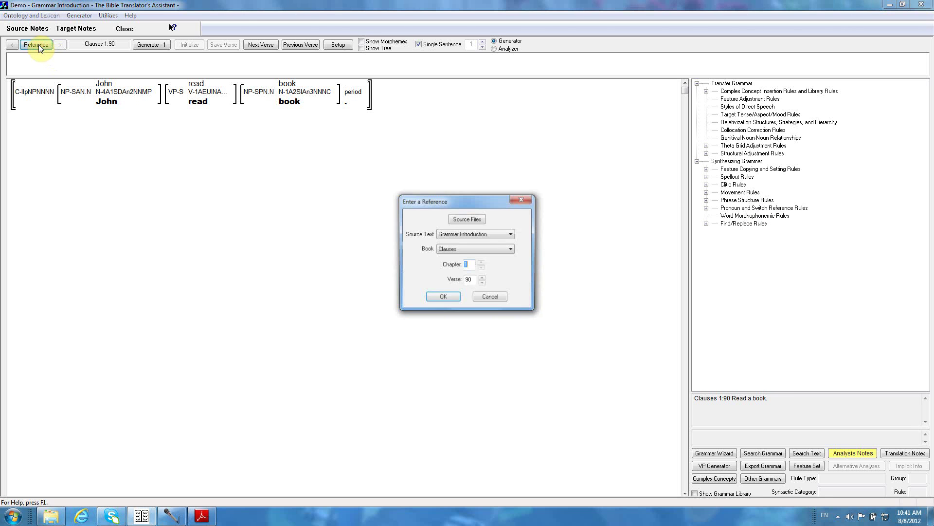
{"action": "left_click", "coordinate": [459, 239]}
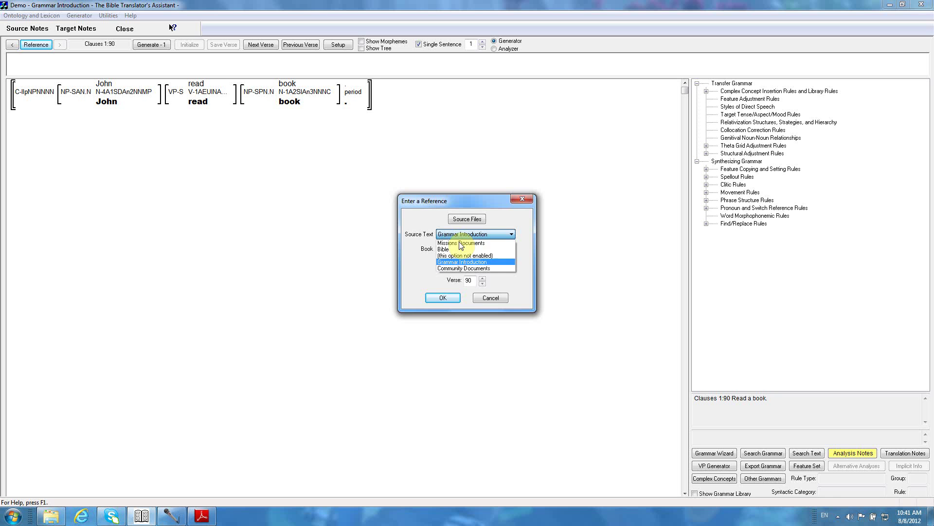
{"action": "left_click", "coordinate": [460, 249]}
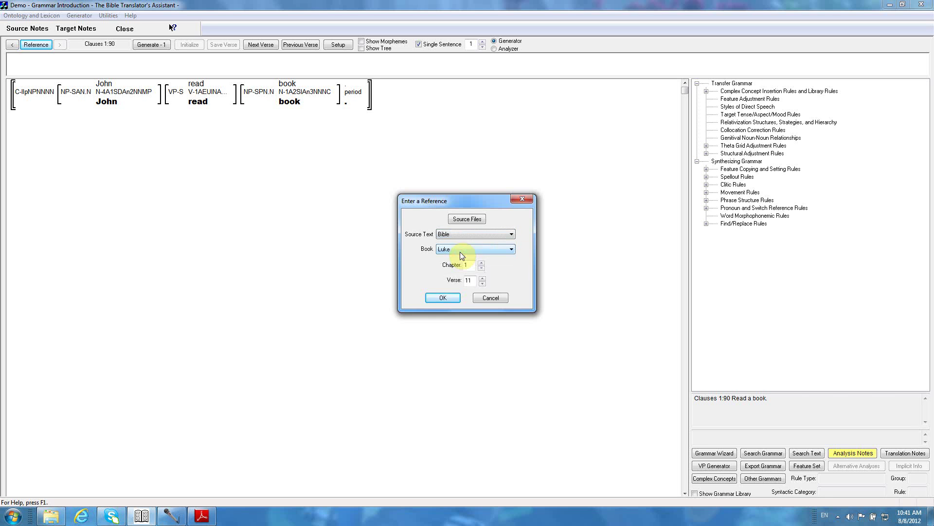
{"action": "left_click", "coordinate": [445, 297]}
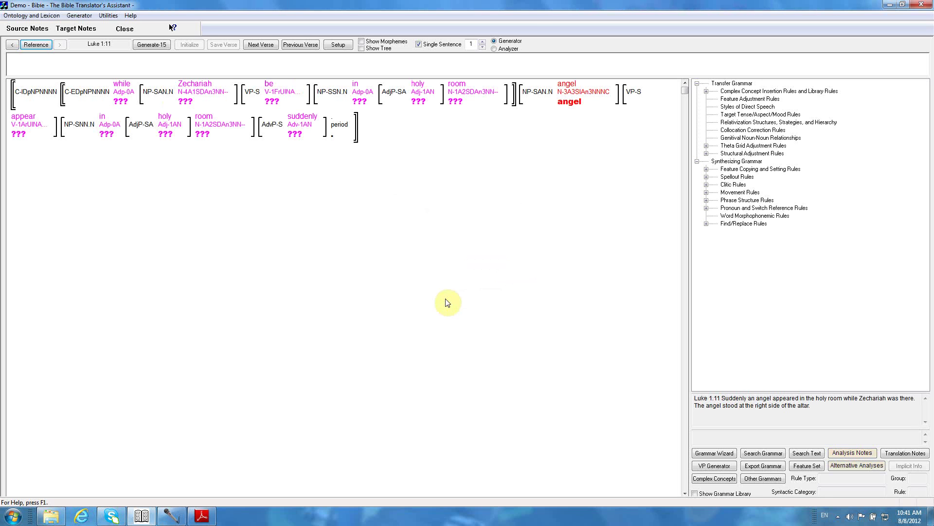
{"action": "left_click", "coordinate": [419, 47]}
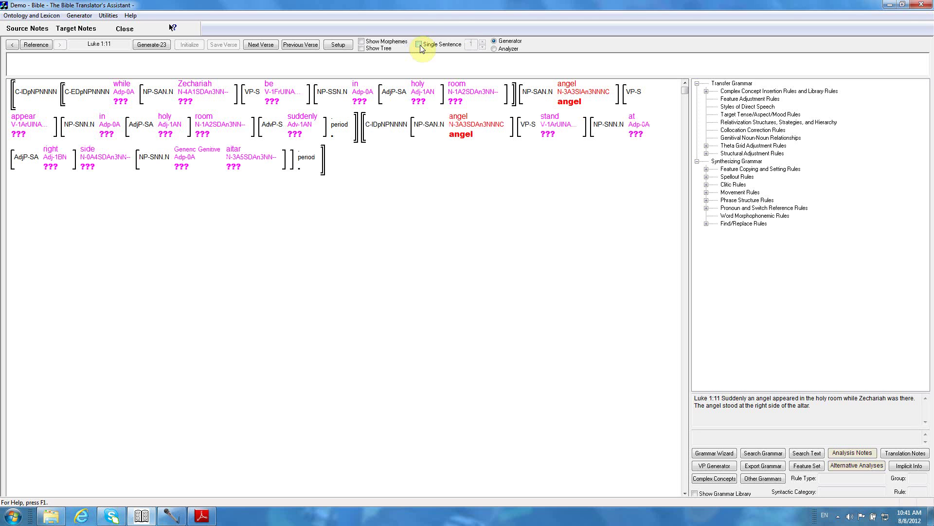
{"action": "left_click", "coordinate": [419, 45]}
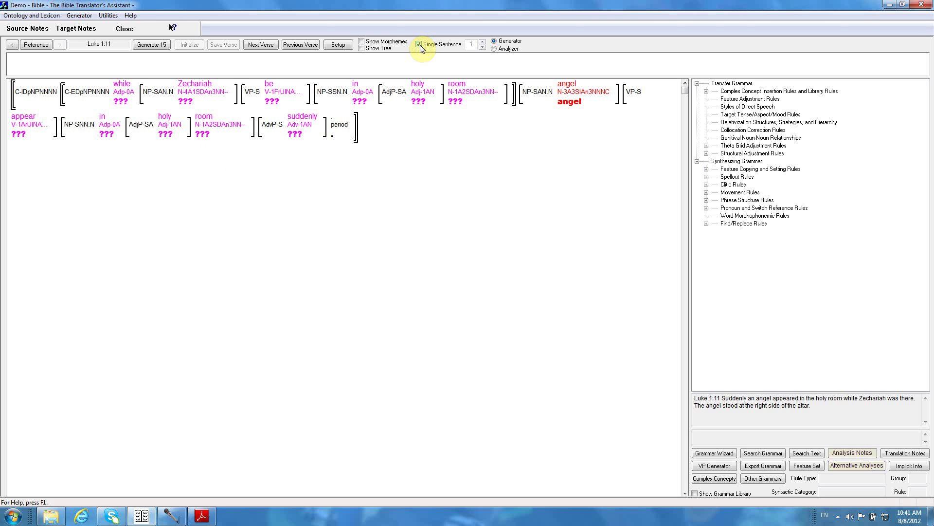
Step: Generate the first sentence of Luke 1:11 and inspect the rules applied to "angel" and "appear"
{"action": "mouse_move", "coordinate": [568, 88]}
{"action": "left_click", "coordinate": [152, 45]}
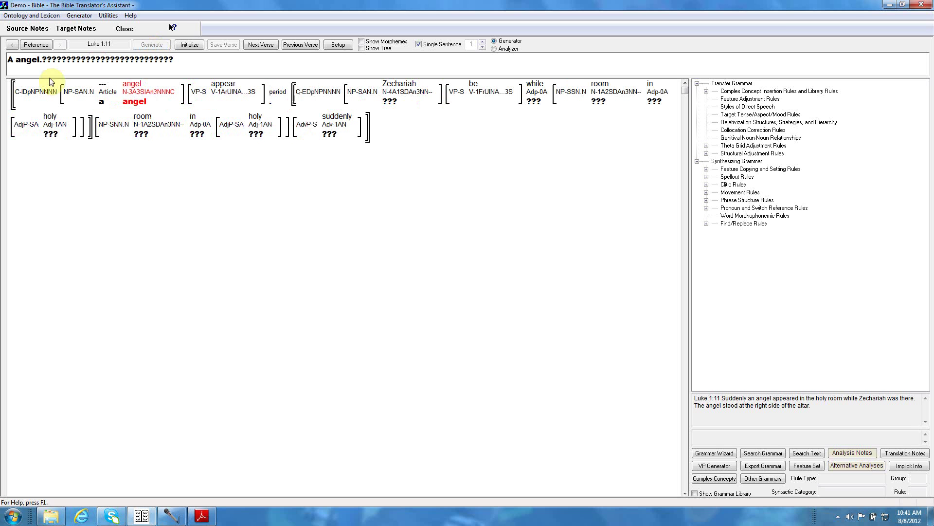
{"action": "mouse_move", "coordinate": [130, 105]}
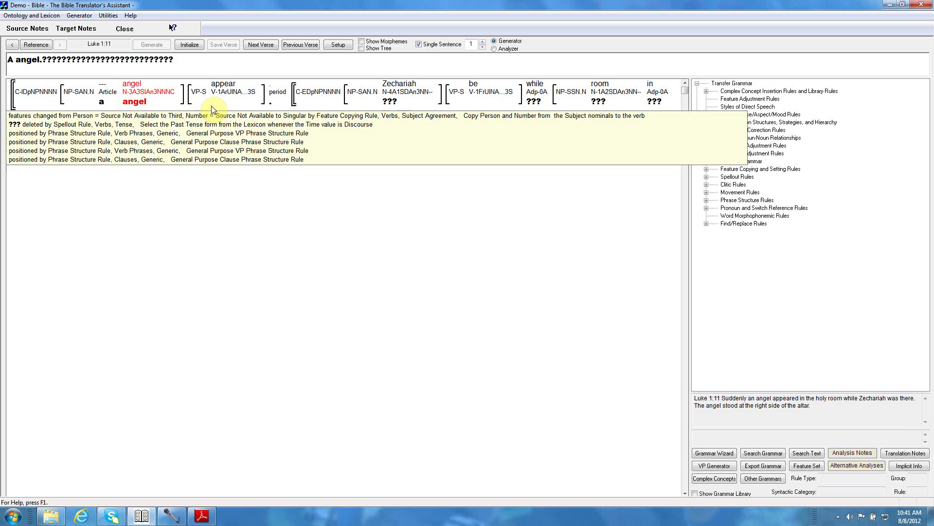
{"action": "mouse_move", "coordinate": [199, 110]}
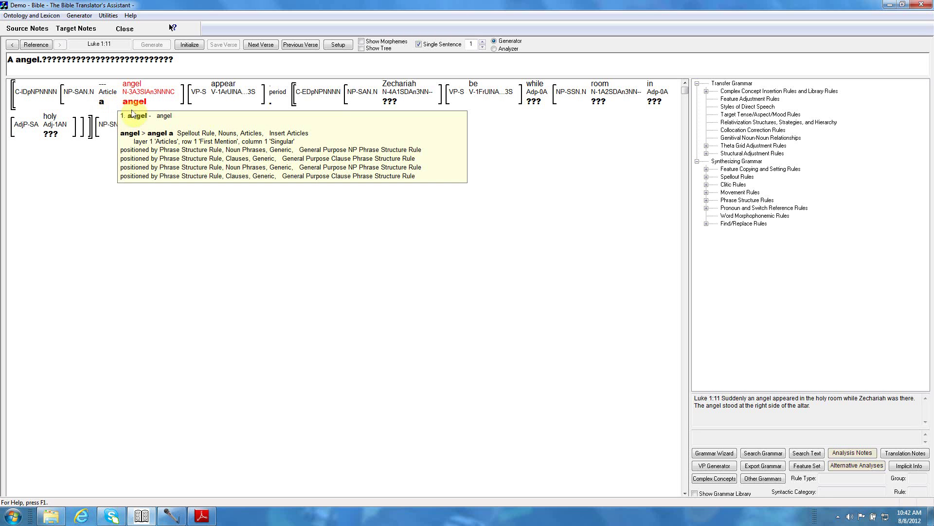
Step: Create a new rule group named "Articles" under Word Morphophonemic Rules
{"action": "double_click", "coordinate": [751, 220]}
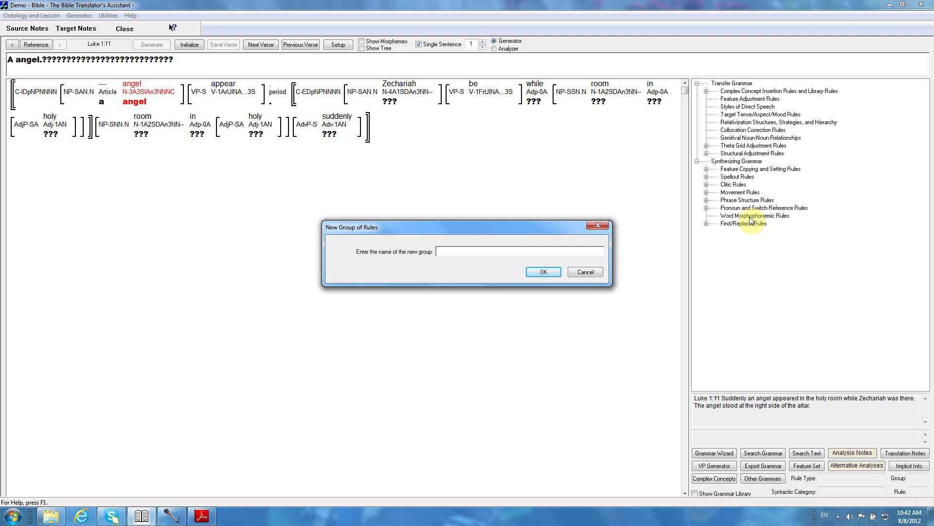
{"action": "type", "text": "Art5"}
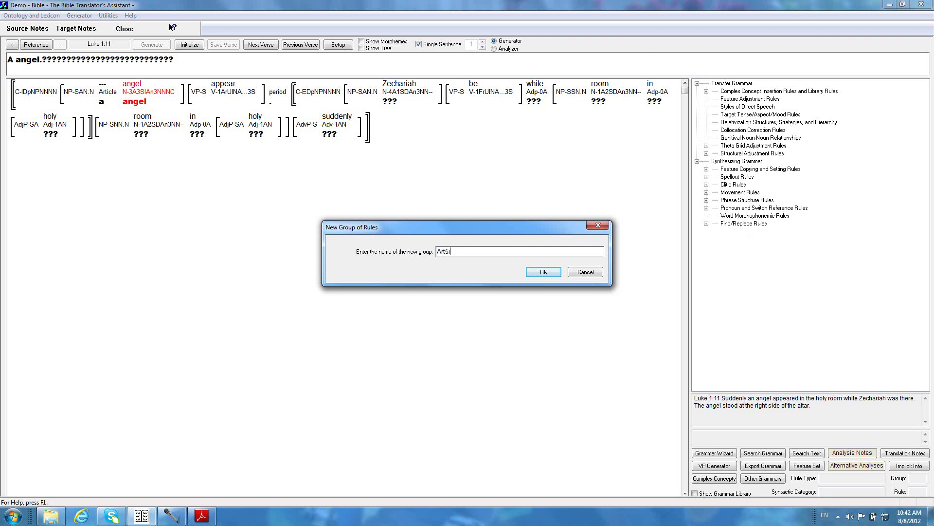
{"action": "key", "text": "BackSpace"}
{"action": "type", "text": "icles"}
{"action": "key", "text": "Return"}
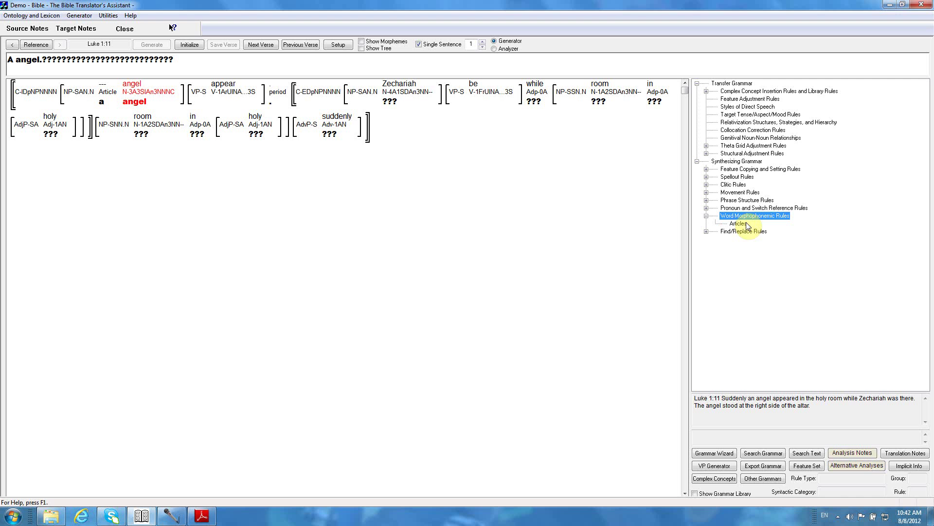
Step: Start a new word morphophonemic rule in the Articles group with the syntactic category Noun - Article
{"action": "double_click", "coordinate": [744, 224]}
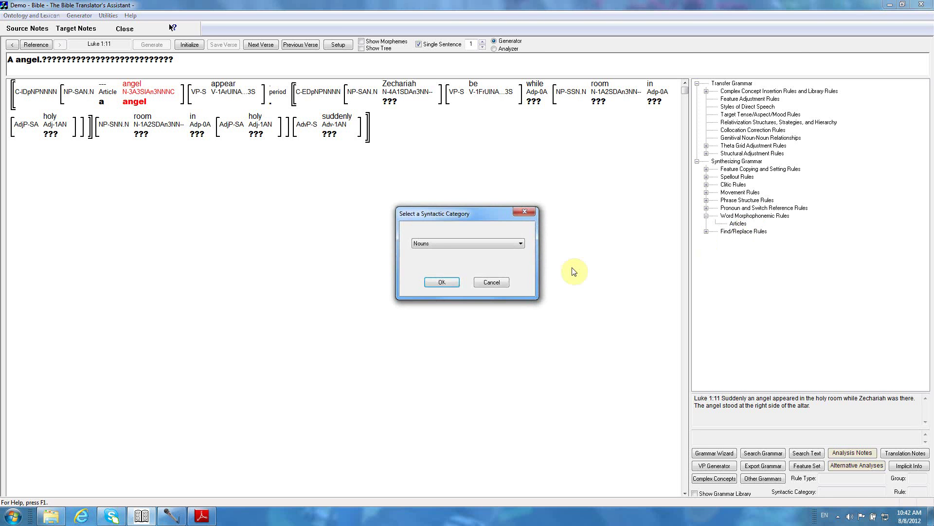
{"action": "left_click", "coordinate": [521, 243]}
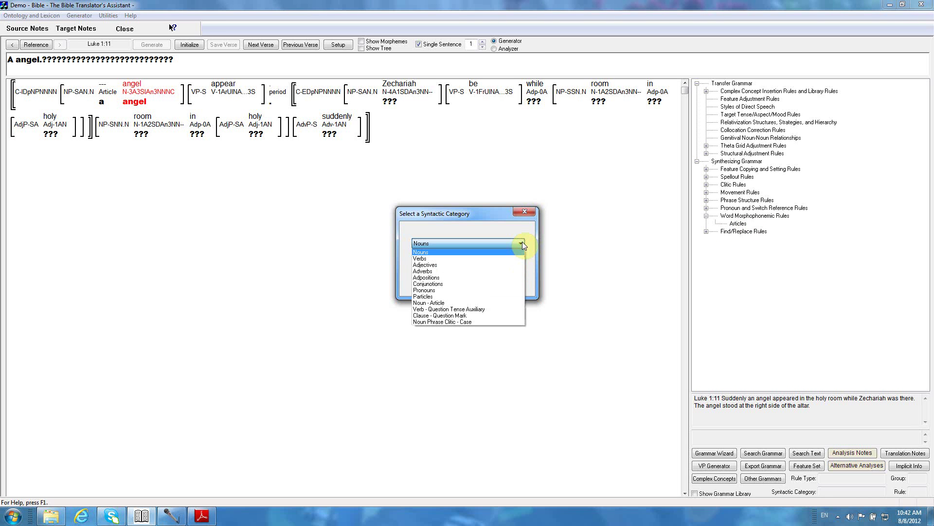
{"action": "left_click", "coordinate": [469, 303]}
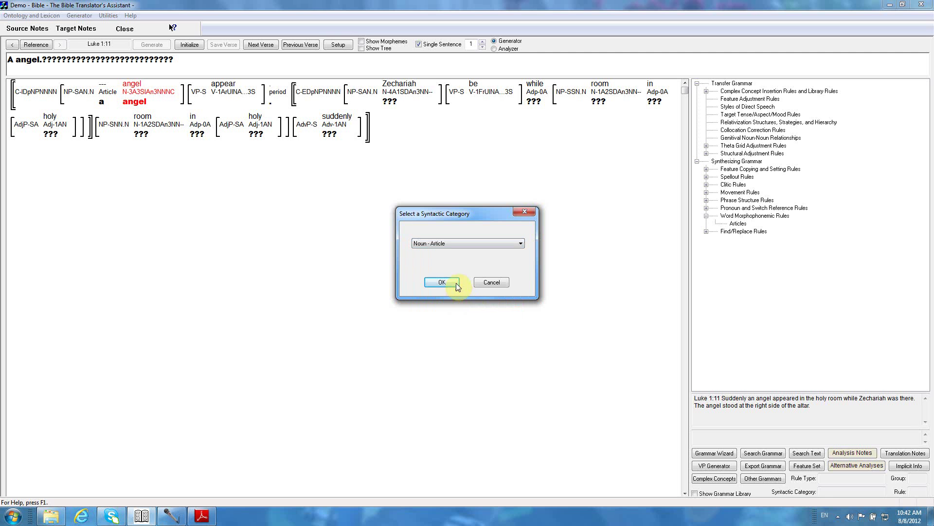
{"action": "left_click", "coordinate": [454, 282]}
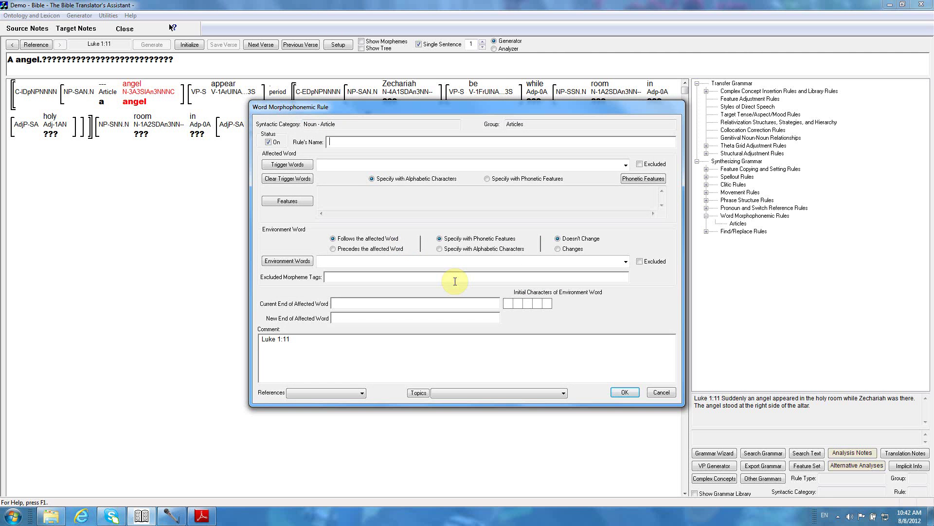
Step: Set the article "a" as the trigger word of the new rule's affected word
{"action": "left_click", "coordinate": [302, 165]}
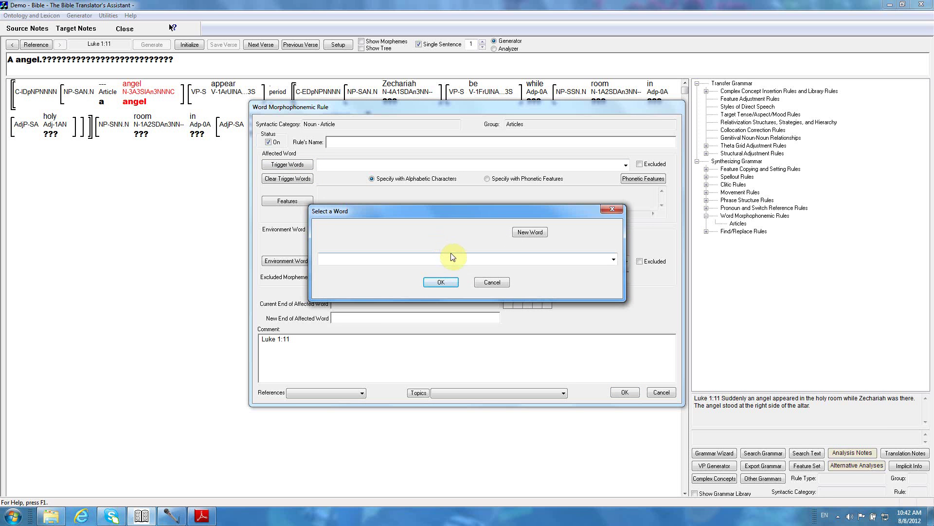
{"action": "left_click", "coordinate": [451, 259]}
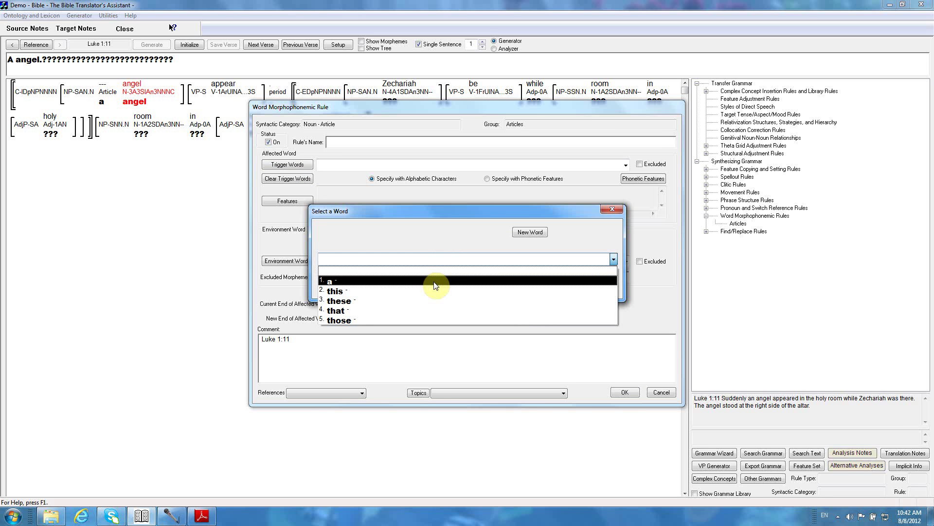
{"action": "left_click", "coordinate": [435, 283]}
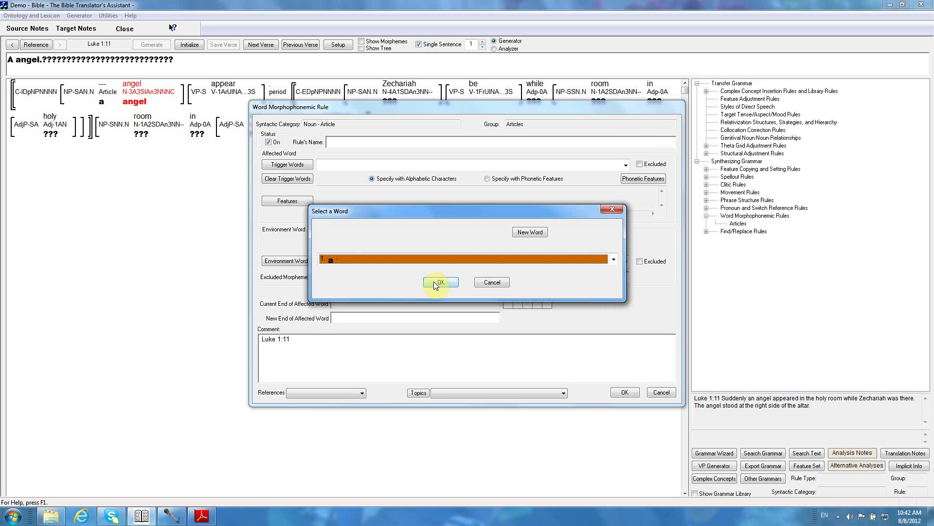
{"action": "left_click", "coordinate": [433, 281]}
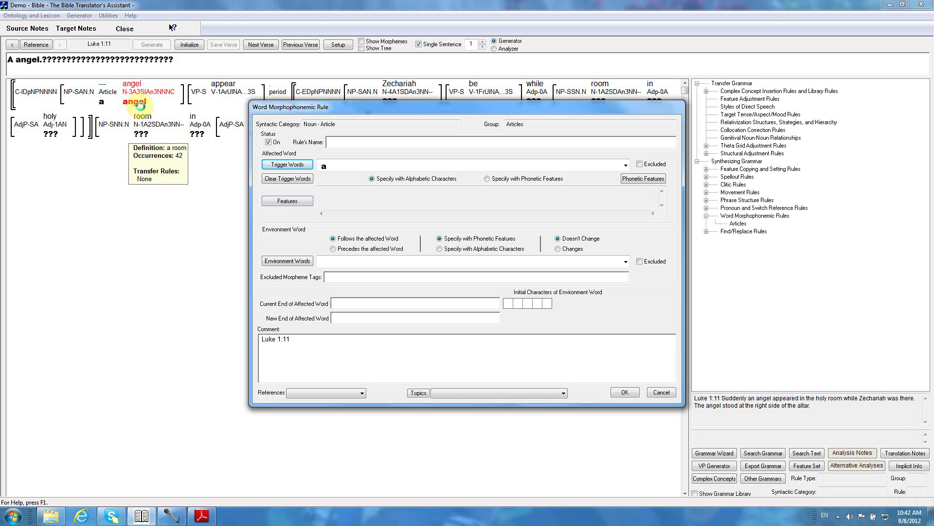
Step: Specify the environment word alphabetically with initial characters a,e,i,o,u, and change the affected word's ending from "a" to "an"
{"action": "mouse_move", "coordinate": [139, 106]}
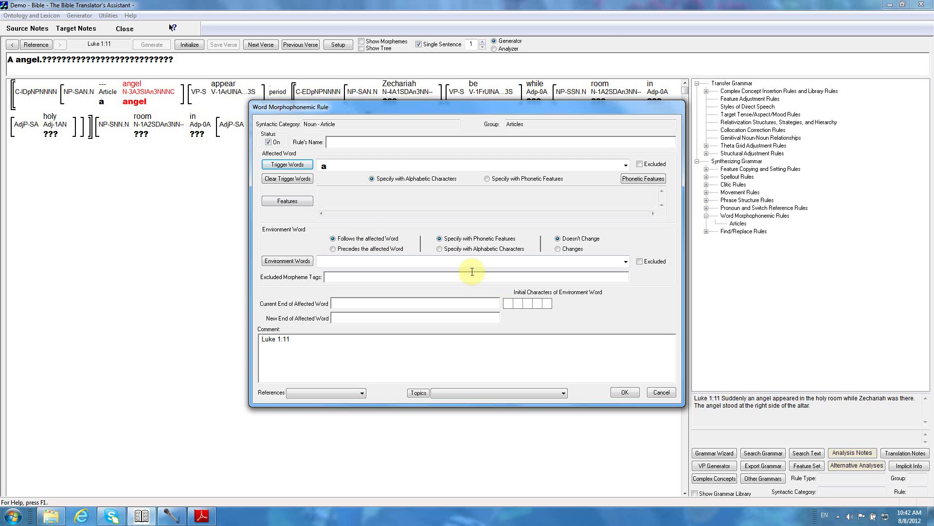
{"action": "left_click", "coordinate": [456, 252]}
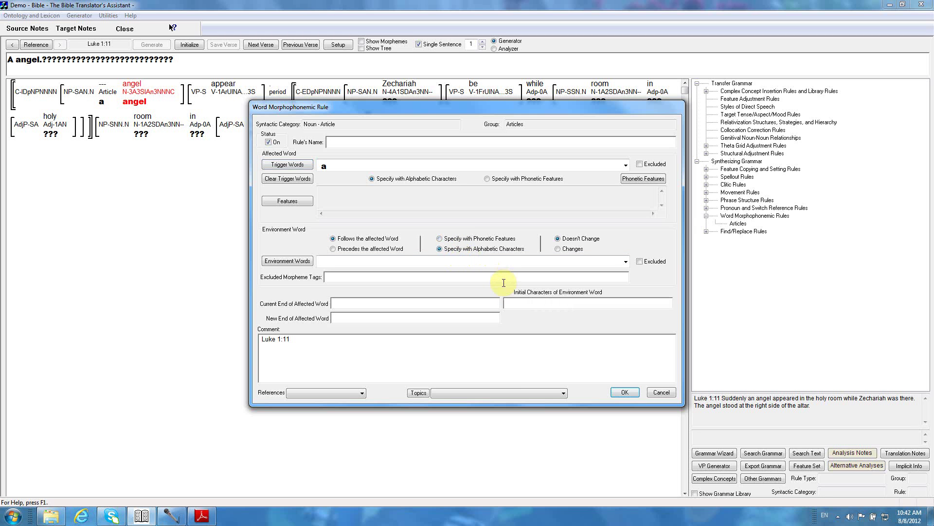
{"action": "left_click", "coordinate": [511, 302]}
{"action": "type", "text": "a,e,i,o,u"}
{"action": "type", "text": "a"}
{"action": "left_click", "coordinate": [492, 318]}
{"action": "type", "text": "an"}
Step: Add "An angel ...." to the rule's Luke 1:11 comment and assign a new grammar topic named Morphophonemics
{"action": "left_click", "coordinate": [463, 340]}
{"action": "type", "text": "An angel ..."}
{"action": "left_click", "coordinate": [417, 394]}
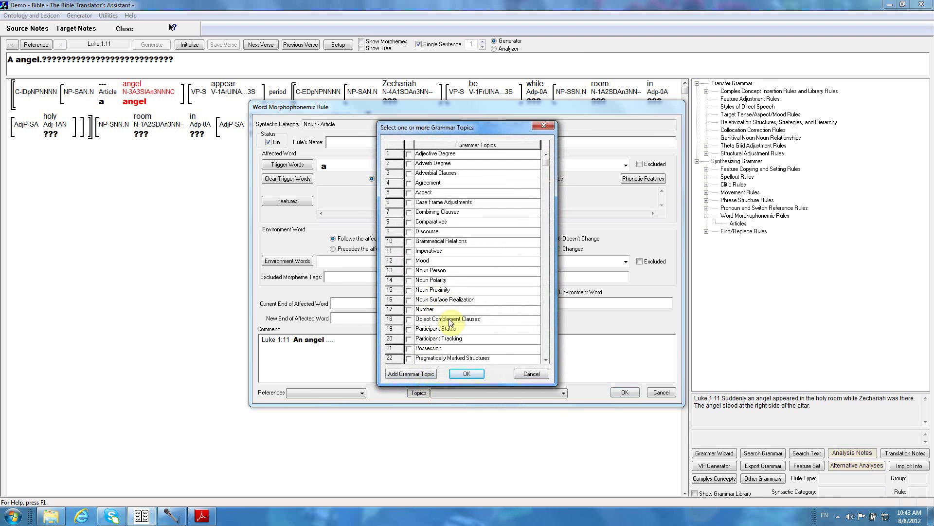
{"action": "left_click", "coordinate": [421, 375]}
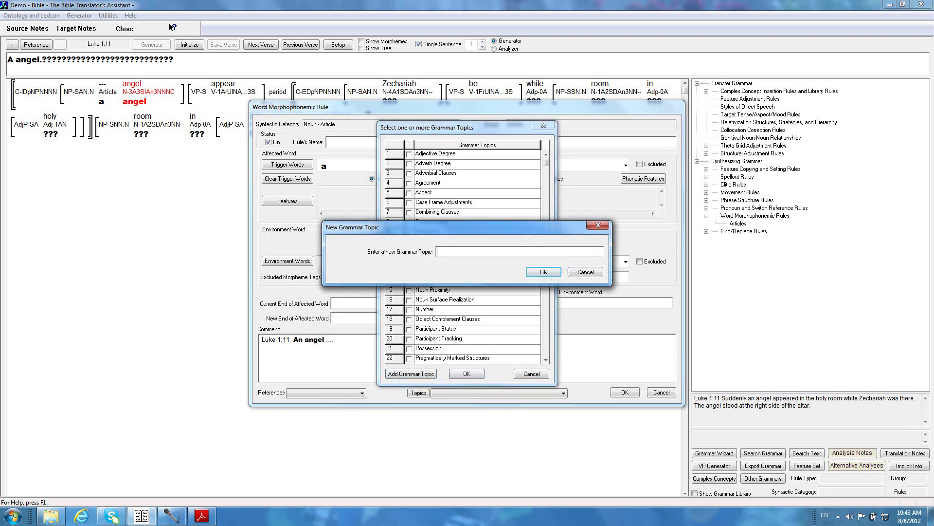
{"action": "type", "text": "Morphophonemics"}
{"action": "left_click", "coordinate": [543, 272]}
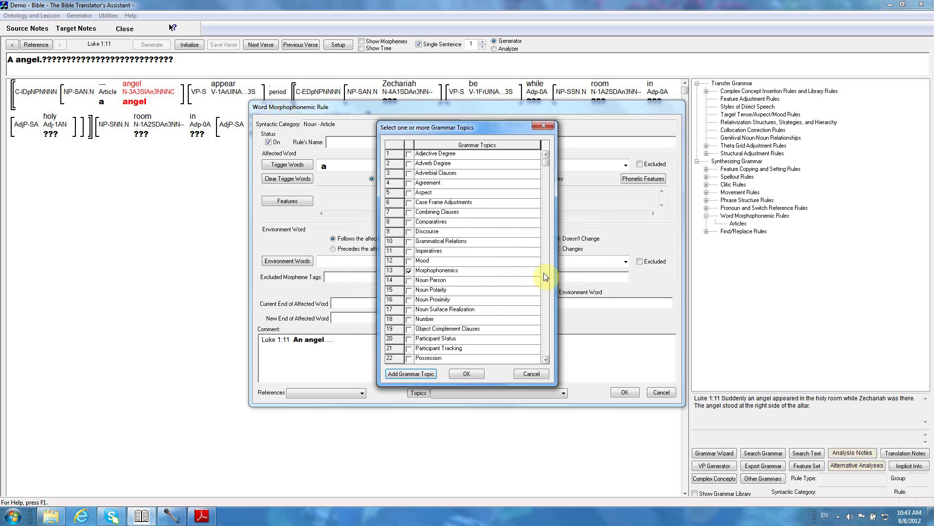
{"action": "left_click", "coordinate": [467, 373]}
Step: Name the rule "Change a to an when the next word begins with a vowel" and save it
{"action": "left_click", "coordinate": [392, 143]}
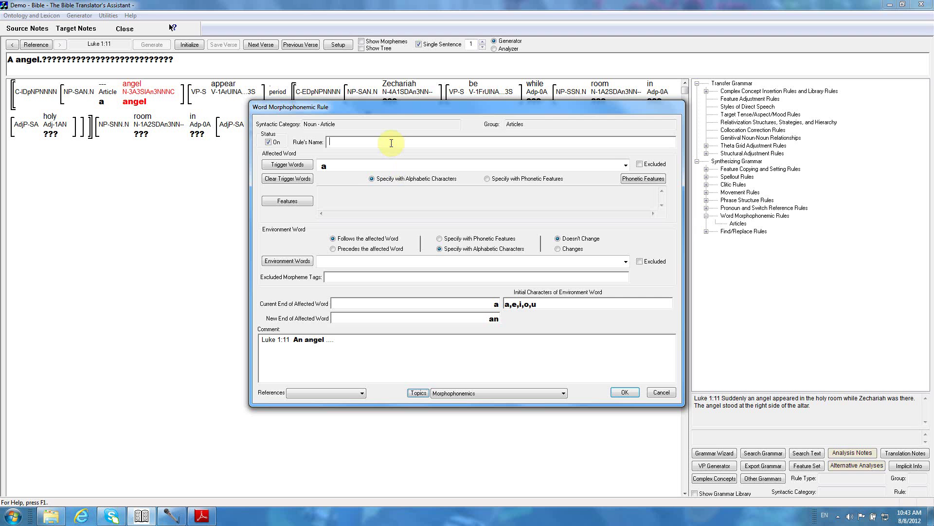
{"action": "type", "text": "Change"}
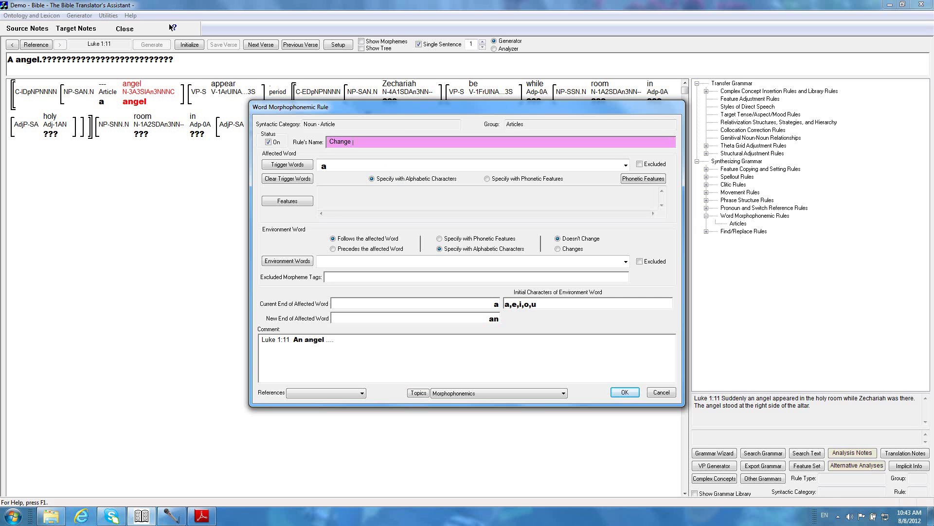
{"action": "type", "text": " a"}
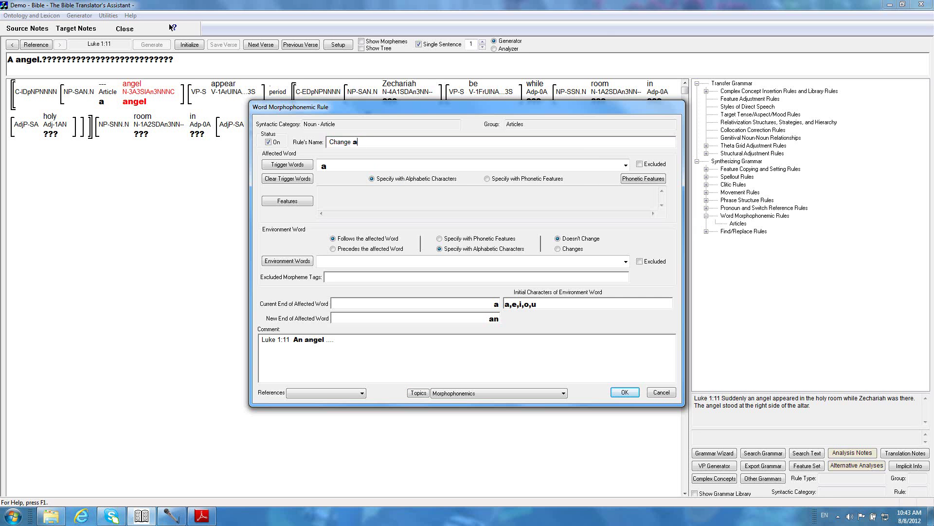
{"action": "type", "text": " to an"}
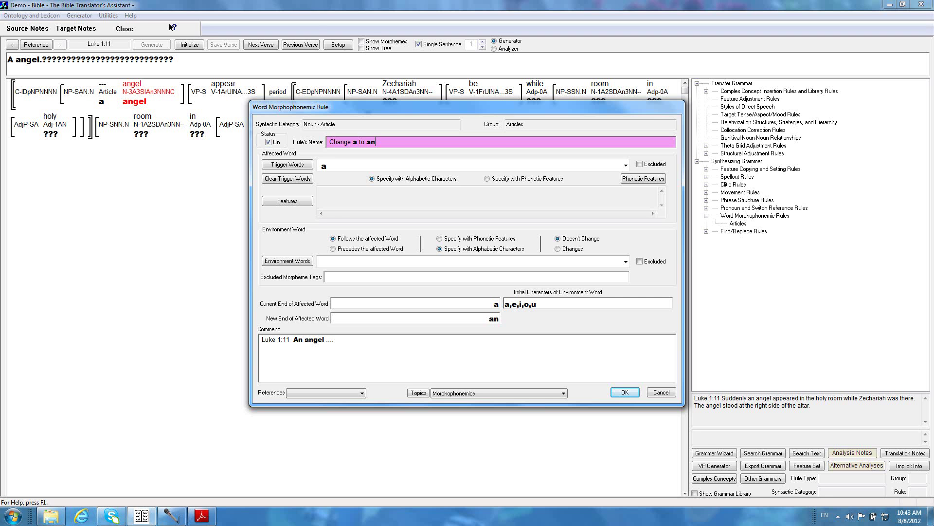
{"action": "type", "text": " when th"}
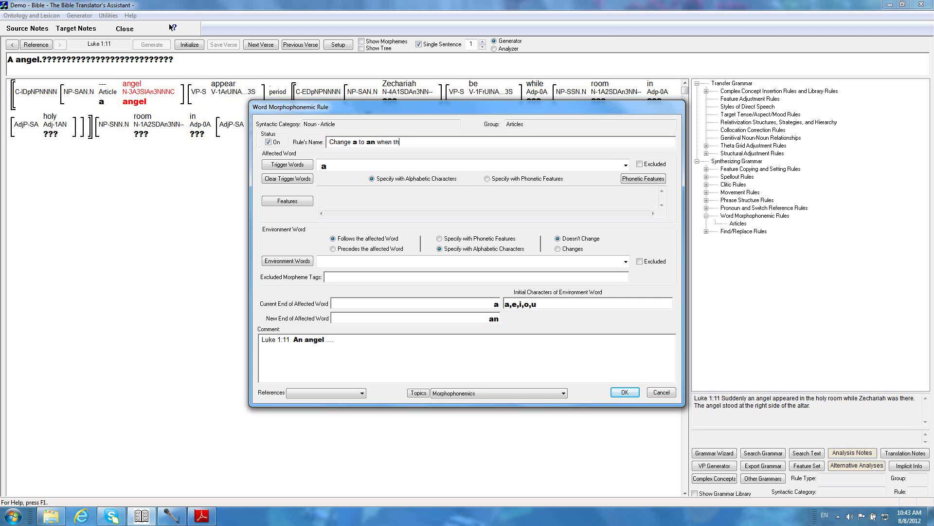
{"action": "type", "text": "e next word begins with a vw"}
{"action": "key", "text": "BackSpace"}
{"action": "type", "text": "owel"}
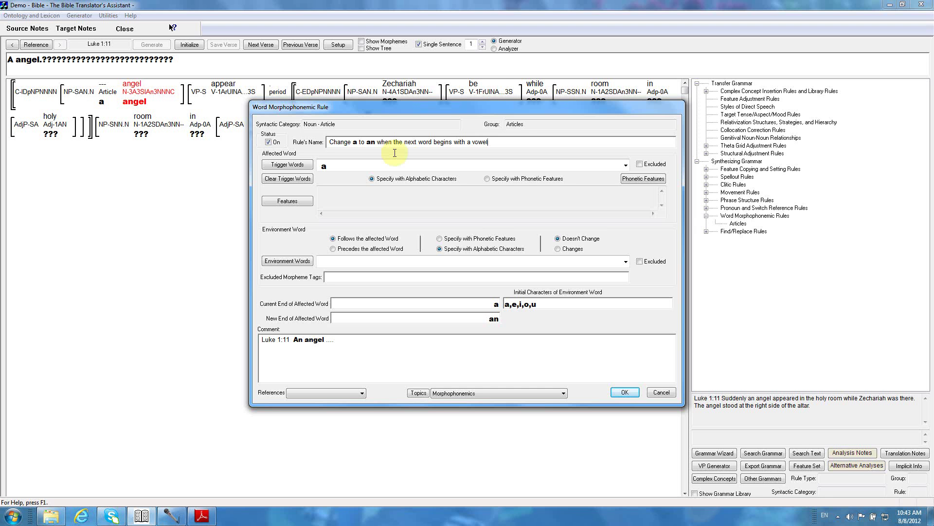
{"action": "left_click", "coordinate": [618, 392]}
Step: Reinitialize and regenerate the Luke 1:11 sentence with the new rule, and expand the Articles group to list its rules
{"action": "left_click", "coordinate": [189, 45]}
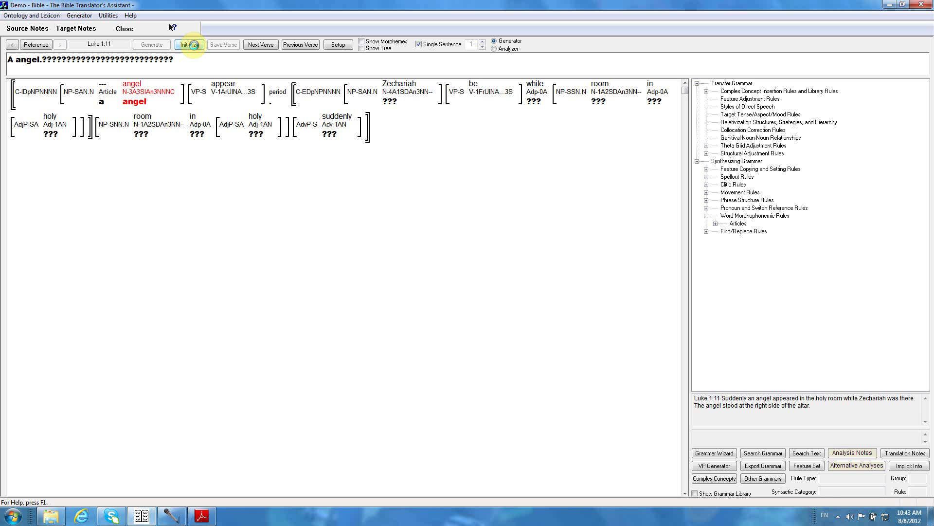
{"action": "left_click", "coordinate": [152, 45]}
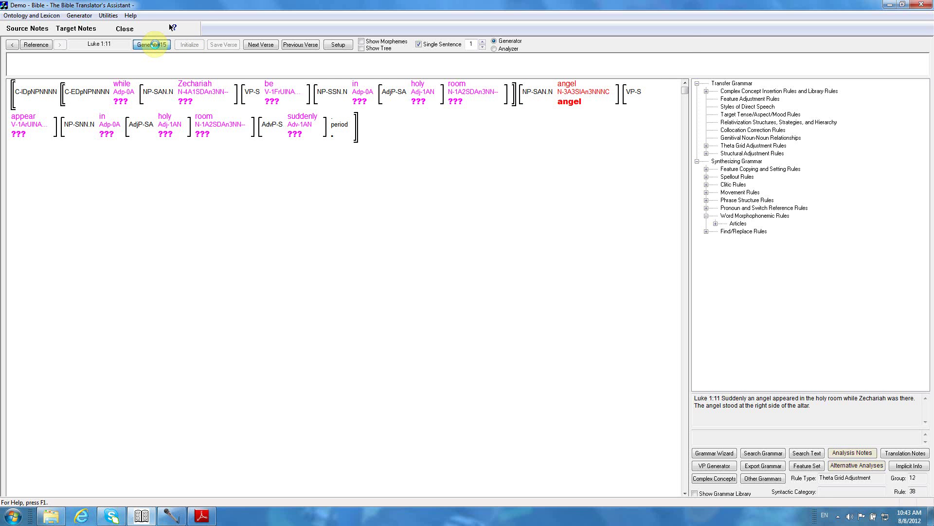
{"action": "mouse_move", "coordinate": [115, 106]}
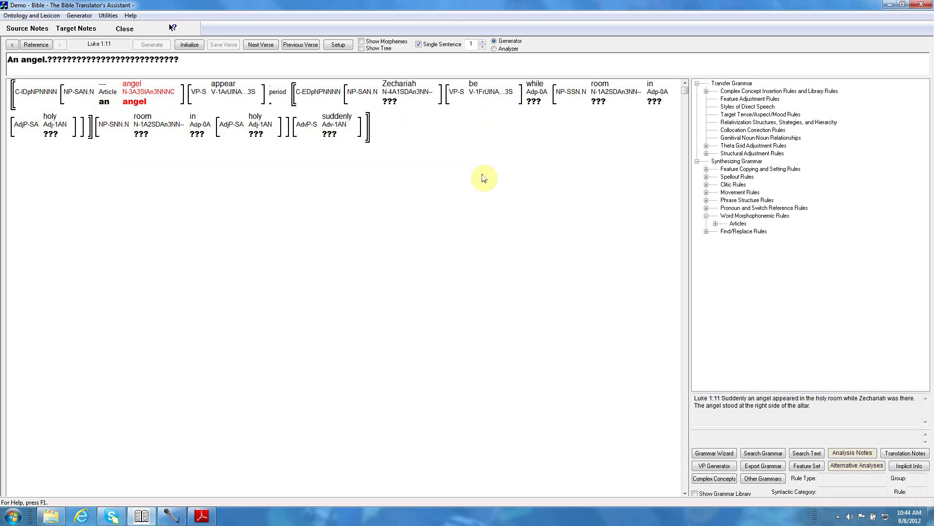
{"action": "left_click", "coordinate": [715, 223]}
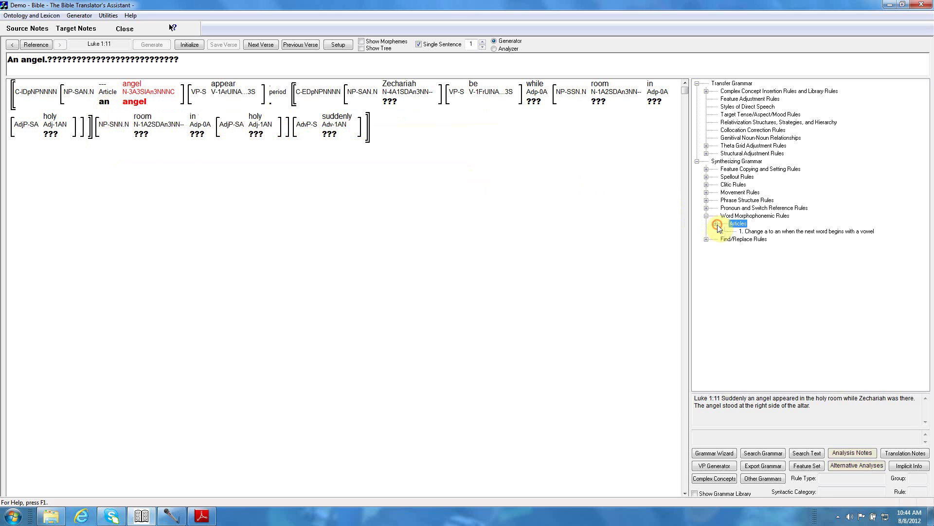
Step: In the a-to-an article rule, specify the environment word with phonetic features and check which features its initial character offers
{"action": "double_click", "coordinate": [762, 232]}
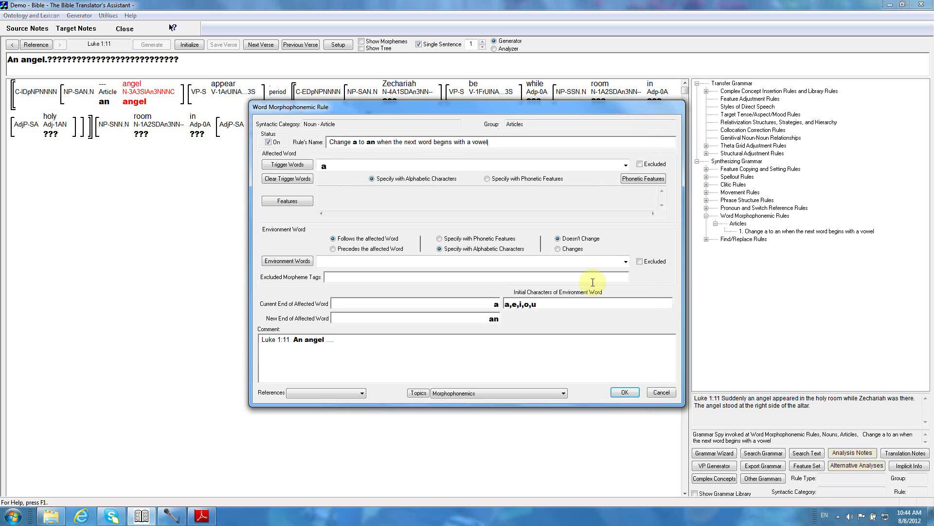
{"action": "double_click", "coordinate": [507, 304]}
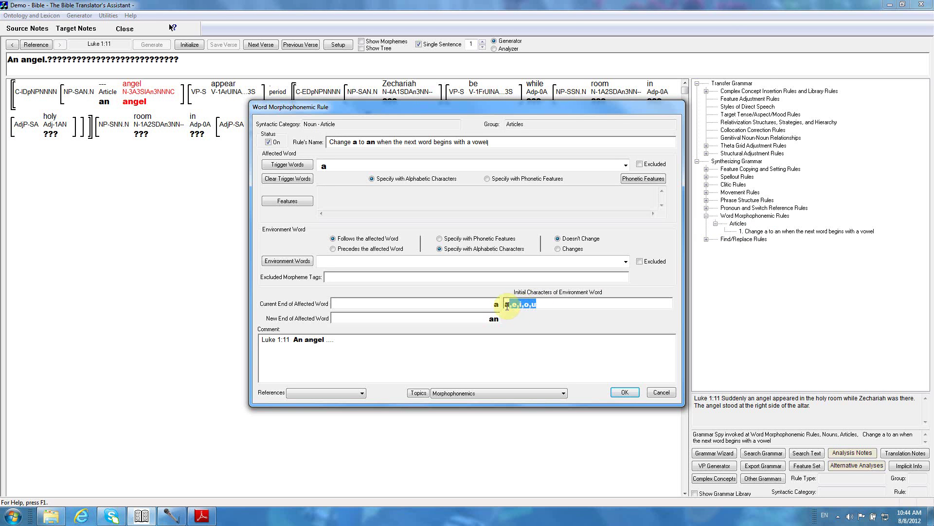
{"action": "left_click", "coordinate": [544, 304]}
{"action": "left_click", "coordinate": [440, 239]}
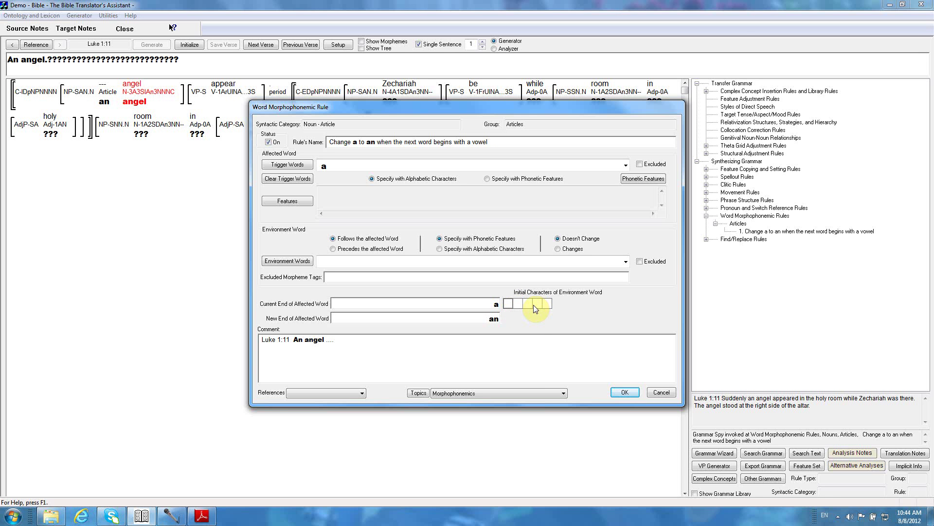
{"action": "double_click", "coordinate": [510, 304]}
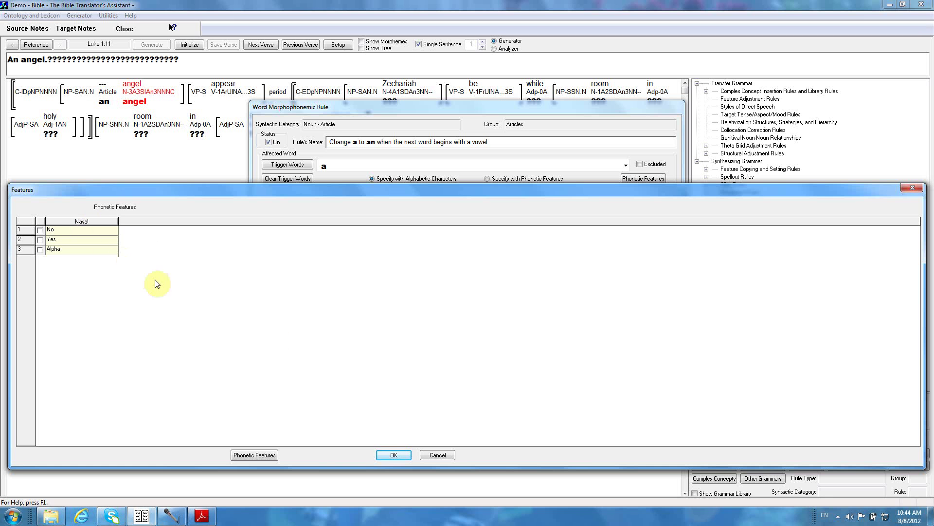
{"action": "left_click", "coordinate": [438, 455]}
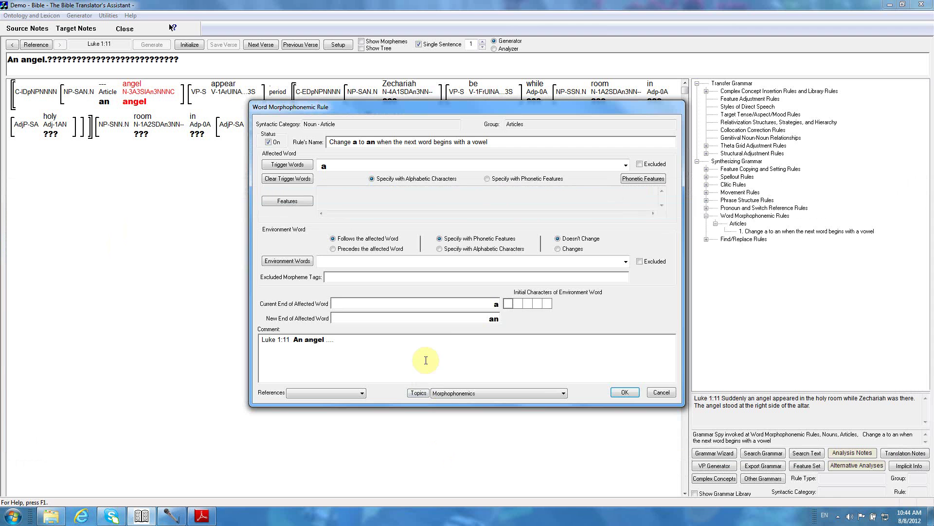
Step: Create a new phonetic feature named Vowel
{"action": "left_click", "coordinate": [643, 179]}
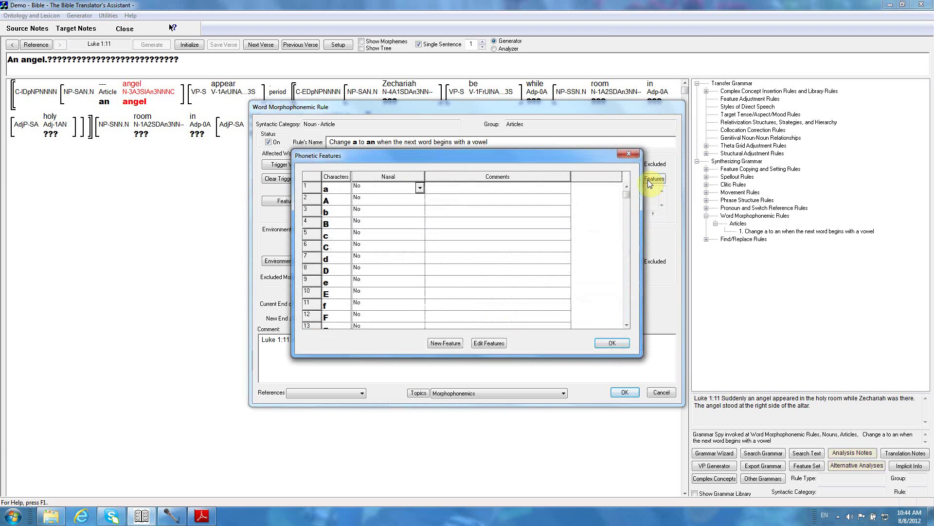
{"action": "left_click", "coordinate": [435, 344]}
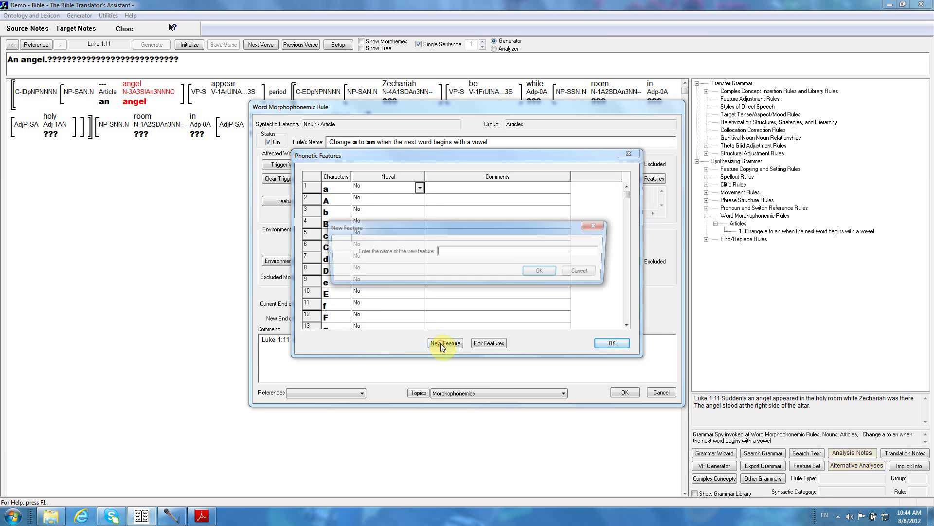
{"action": "type", "text": "Vo"}
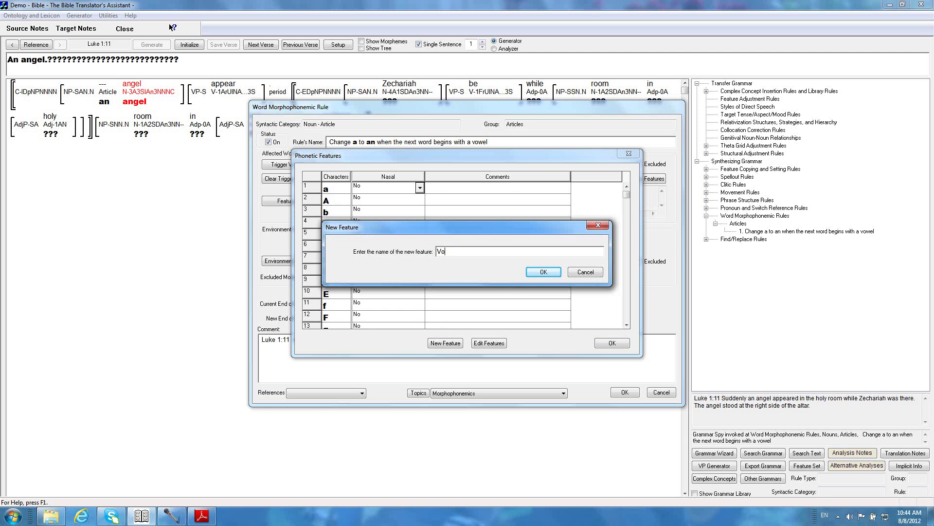
{"action": "type", "text": "wel"}
{"action": "key", "text": "Return"}
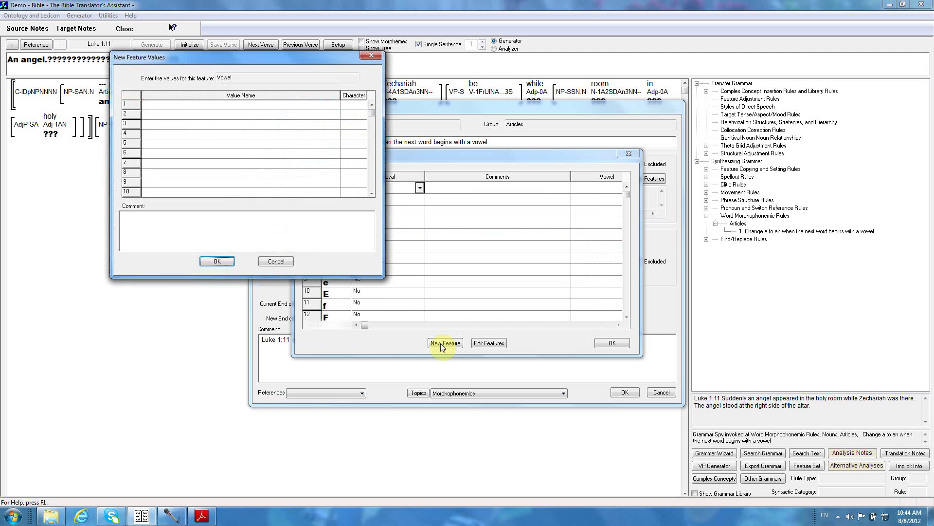
Step: Define No and Yes as the values of the Vowel feature and save them
{"action": "left_click", "coordinate": [222, 108]}
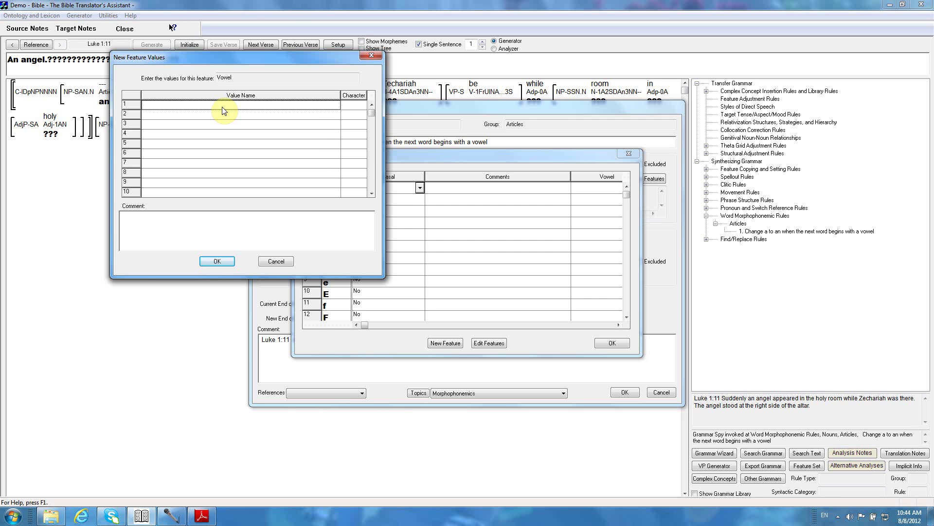
{"action": "type", "text": "No"}
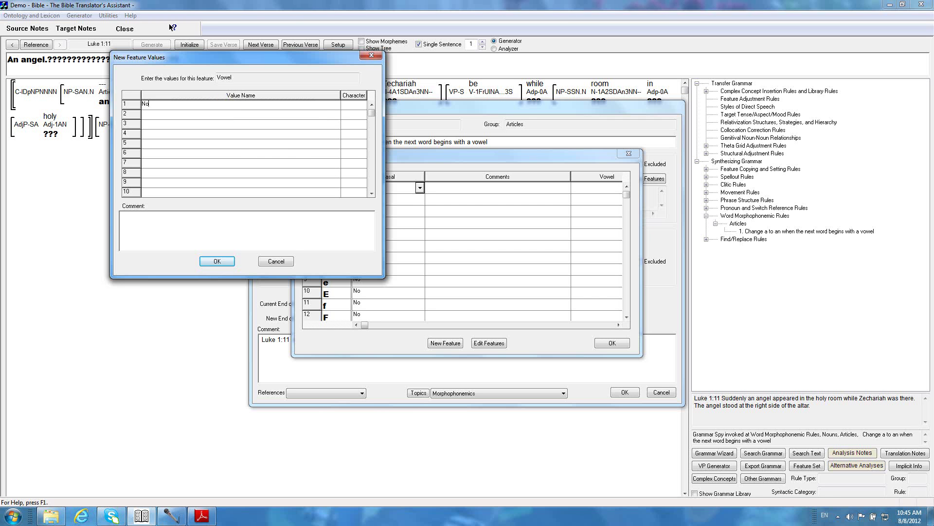
{"action": "left_click", "coordinate": [223, 108]}
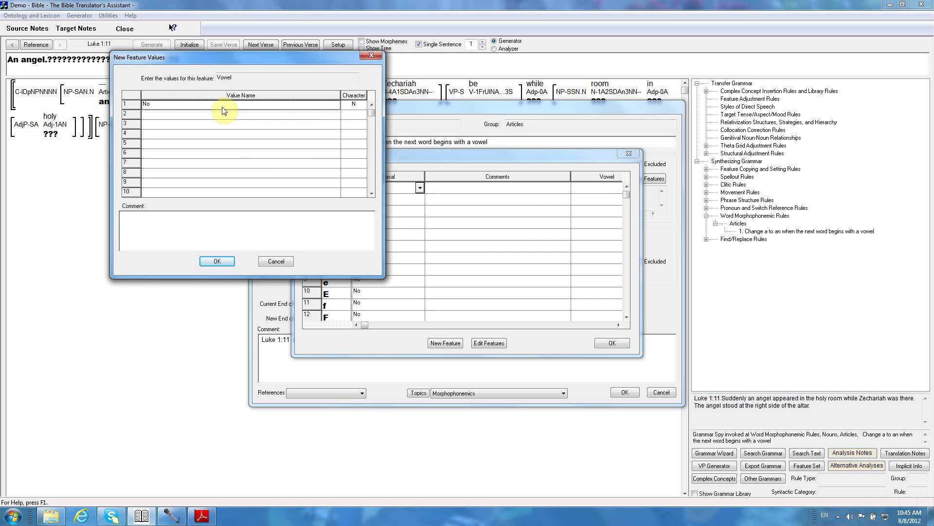
{"action": "left_click", "coordinate": [222, 117]}
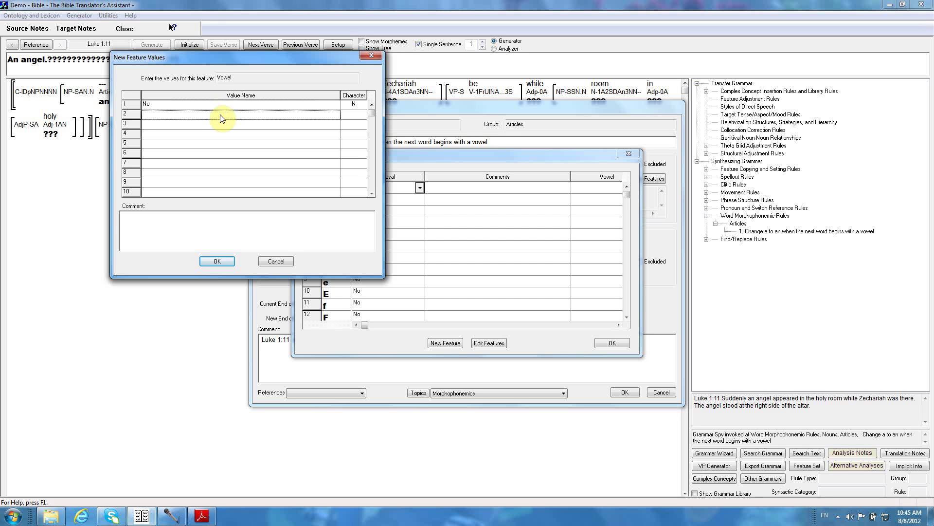
{"action": "type", "text": "Yes"}
{"action": "left_click", "coordinate": [222, 118]}
{"action": "left_click", "coordinate": [217, 261]}
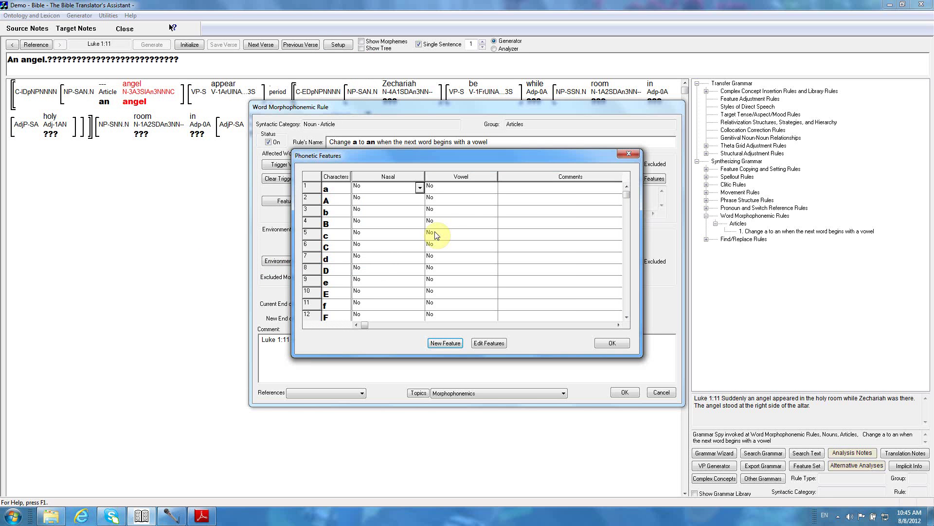
Step: Set the Vowel feature to Yes for the characters a and A
{"action": "left_click", "coordinate": [463, 187]}
{"action": "left_click", "coordinate": [492, 187]}
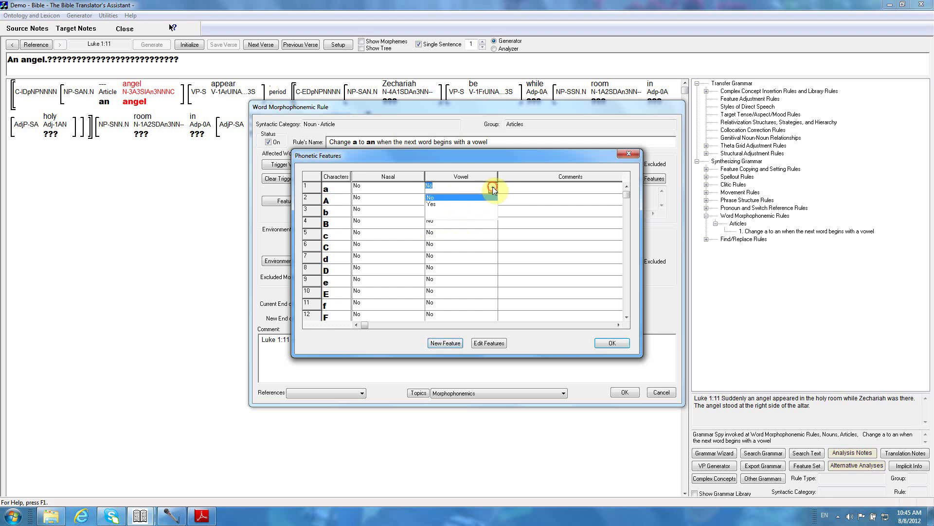
{"action": "left_click", "coordinate": [447, 204]}
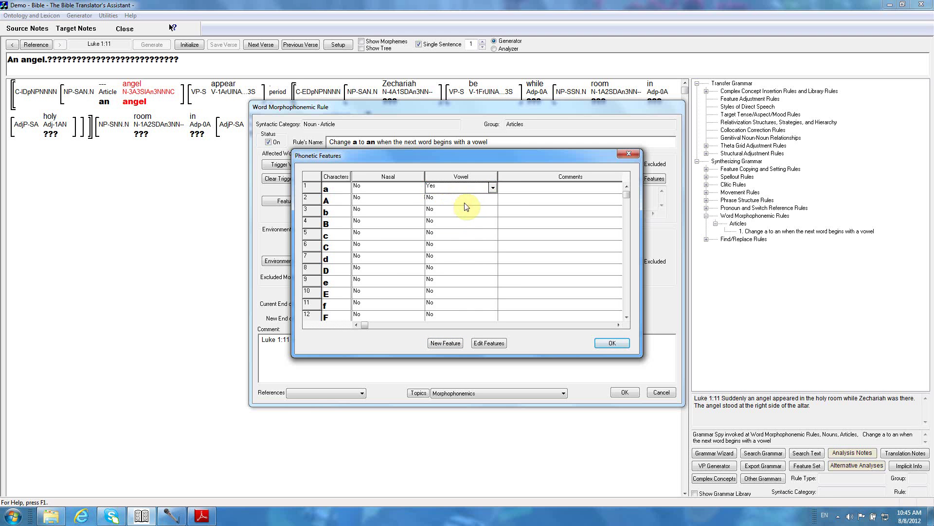
{"action": "left_click", "coordinate": [493, 200]}
{"action": "left_click", "coordinate": [493, 199]}
{"action": "left_click", "coordinate": [436, 215]}
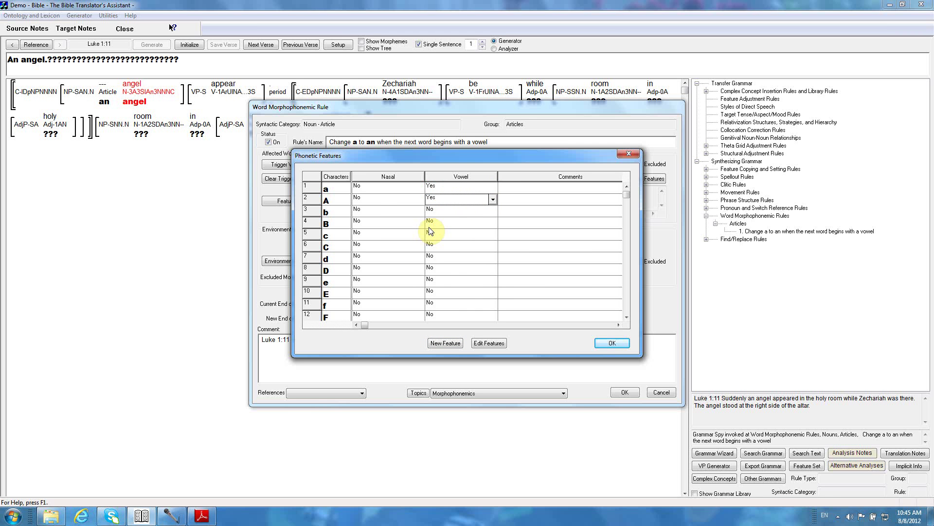
Step: Set the Vowel feature to Yes for the characters e and E
{"action": "left_click", "coordinate": [457, 280]}
{"action": "left_click", "coordinate": [492, 281]}
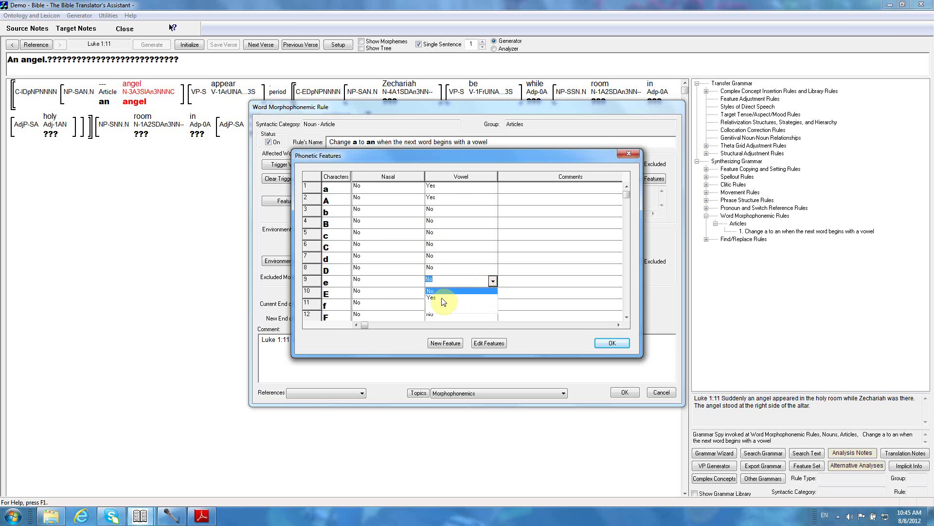
{"action": "left_click", "coordinate": [431, 297]}
{"action": "left_click", "coordinate": [480, 292]}
{"action": "left_click", "coordinate": [492, 292]}
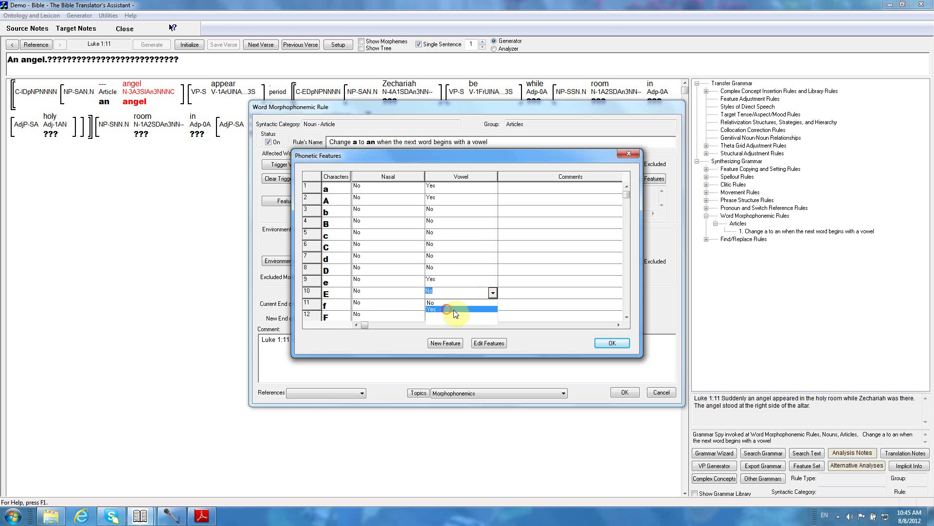
{"action": "left_click", "coordinate": [454, 309]}
Step: Set the Vowel feature to Yes for the characters i and I
{"action": "left_click", "coordinate": [626, 318]}
{"action": "left_click", "coordinate": [626, 317]}
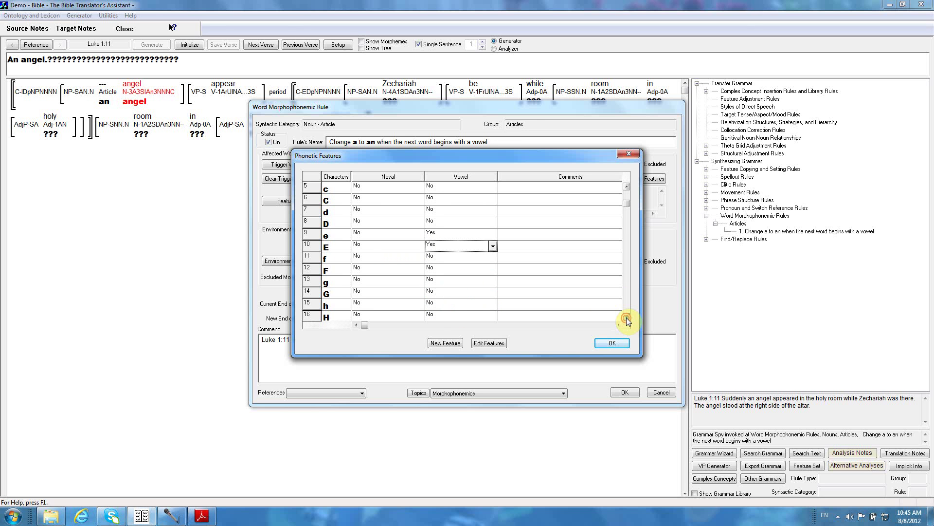
{"action": "left_click", "coordinate": [626, 318]}
{"action": "left_click", "coordinate": [626, 318]}
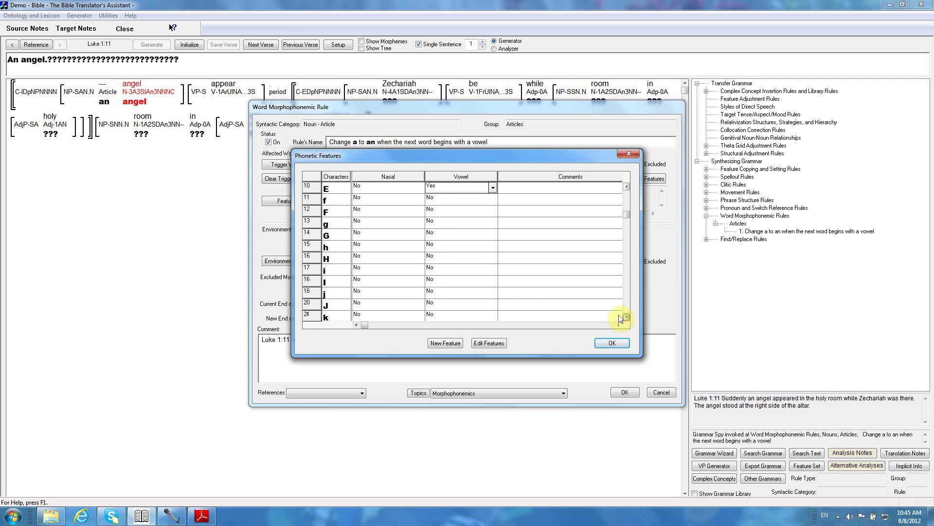
{"action": "left_click", "coordinate": [491, 272]}
{"action": "left_click", "coordinate": [492, 271]}
{"action": "left_click", "coordinate": [452, 286]}
{"action": "left_click", "coordinate": [482, 281]}
{"action": "left_click", "coordinate": [492, 282]}
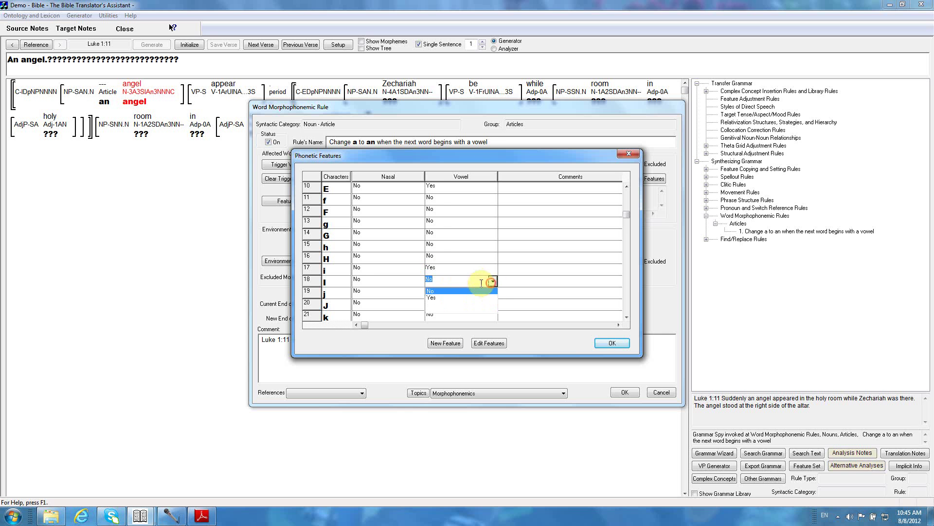
{"action": "left_click", "coordinate": [449, 297]}
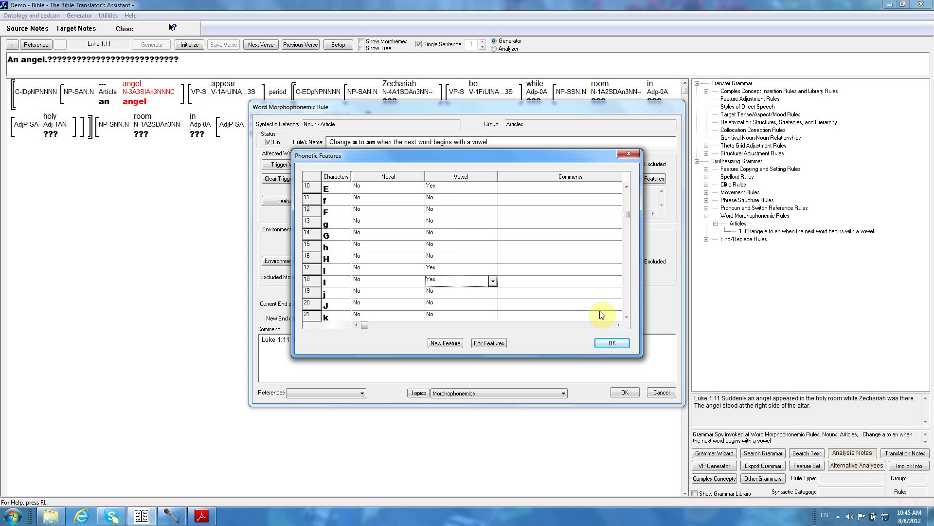
Step: Set the Vowel feature to Yes for the characters o and O
{"action": "left_click", "coordinate": [626, 317]}
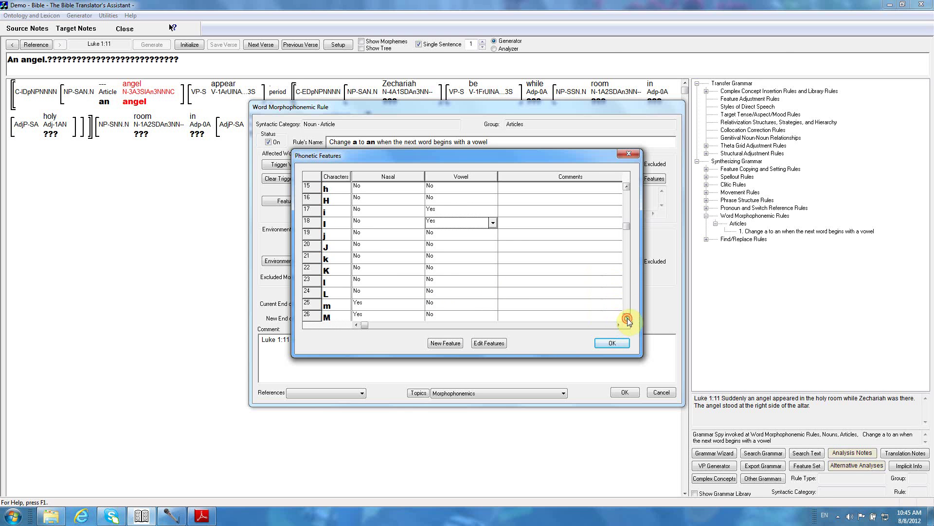
{"action": "left_click", "coordinate": [626, 317]}
{"action": "left_click", "coordinate": [626, 318]}
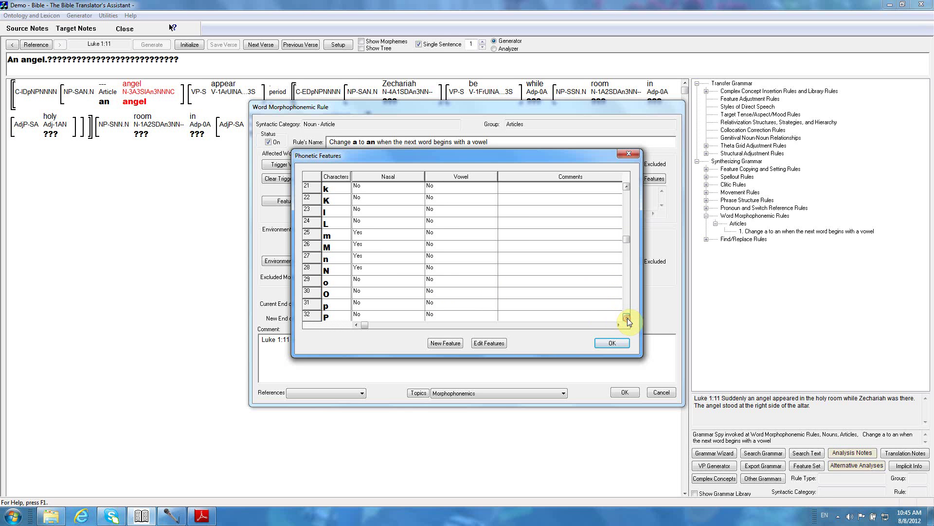
{"action": "left_click", "coordinate": [489, 272]}
{"action": "left_click", "coordinate": [492, 269]}
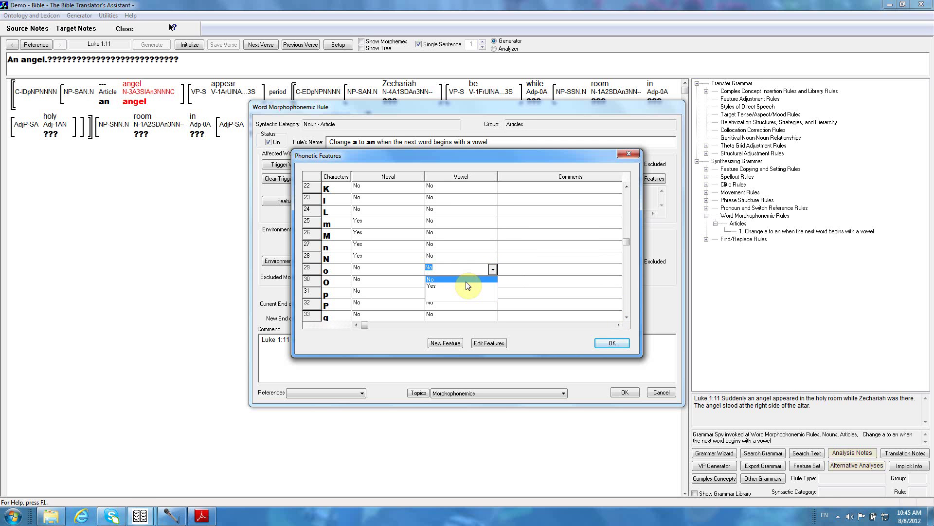
{"action": "left_click", "coordinate": [468, 285]}
{"action": "left_click", "coordinate": [491, 282]}
{"action": "left_click", "coordinate": [492, 281]}
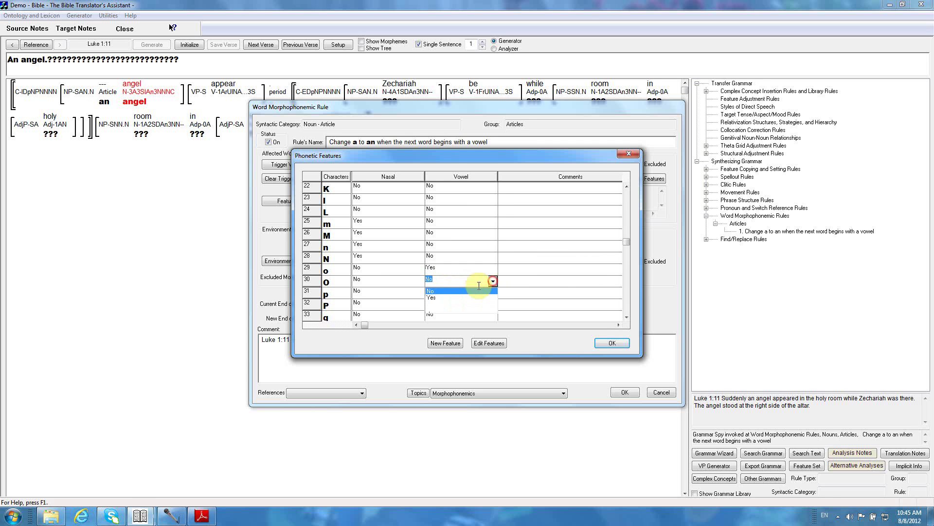
{"action": "left_click", "coordinate": [439, 299]}
Step: Set the Vowel feature to Yes for the characters u and U
{"action": "left_click", "coordinate": [626, 317]}
{"action": "left_click", "coordinate": [627, 316]}
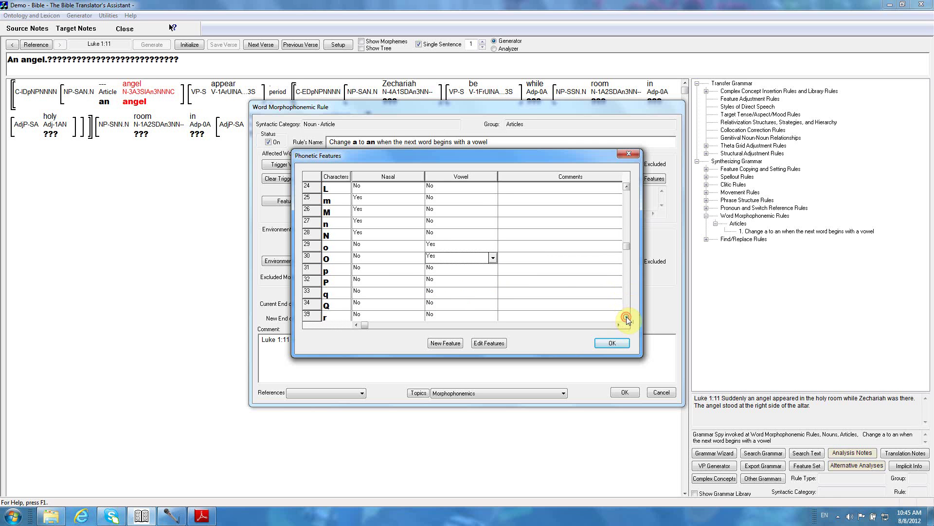
{"action": "left_click", "coordinate": [626, 316]}
{"action": "left_click", "coordinate": [626, 316]}
{"action": "left_click", "coordinate": [626, 317]}
{"action": "left_click", "coordinate": [627, 317]}
{"action": "left_click", "coordinate": [626, 316]}
{"action": "left_click", "coordinate": [627, 316]}
{"action": "left_click", "coordinate": [627, 316]}
{"action": "left_click", "coordinate": [626, 316]}
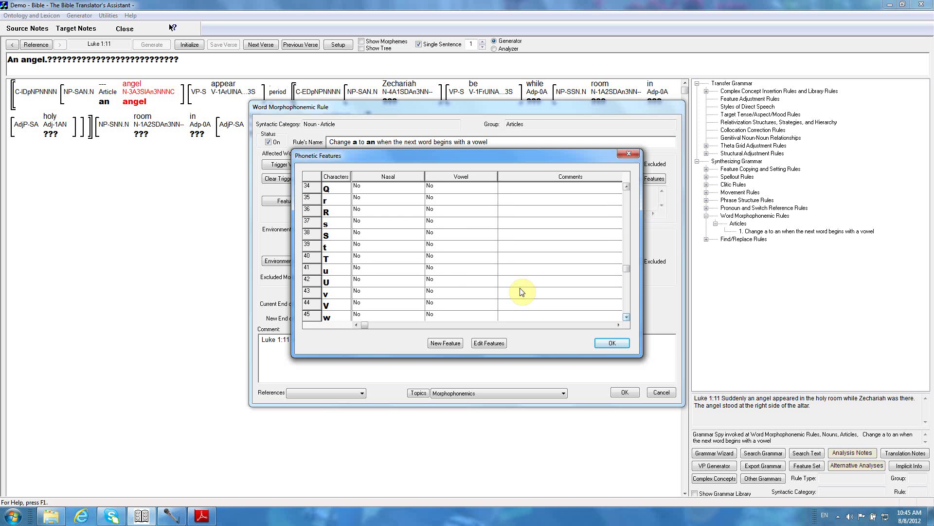
{"action": "left_click", "coordinate": [492, 269]}
{"action": "left_click", "coordinate": [492, 269]}
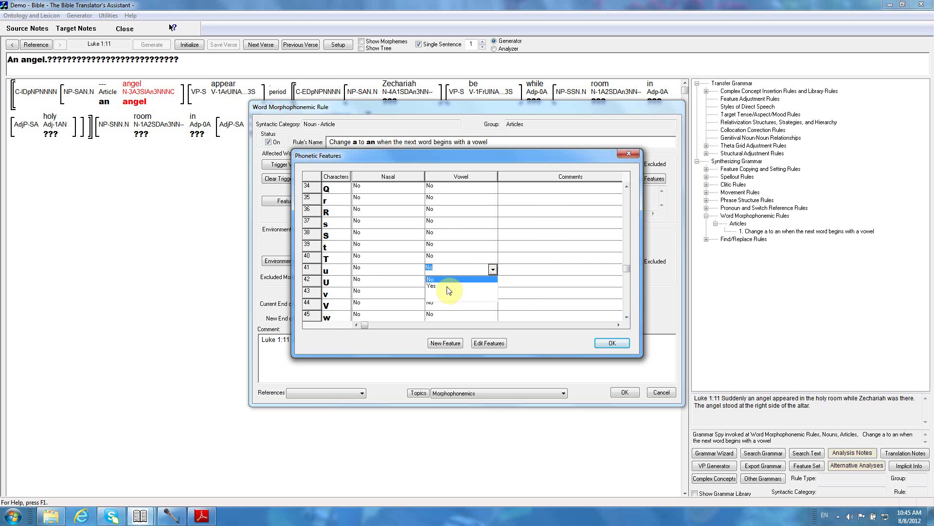
{"action": "left_click", "coordinate": [448, 290]}
{"action": "left_click", "coordinate": [493, 281]}
{"action": "left_click", "coordinate": [492, 281]}
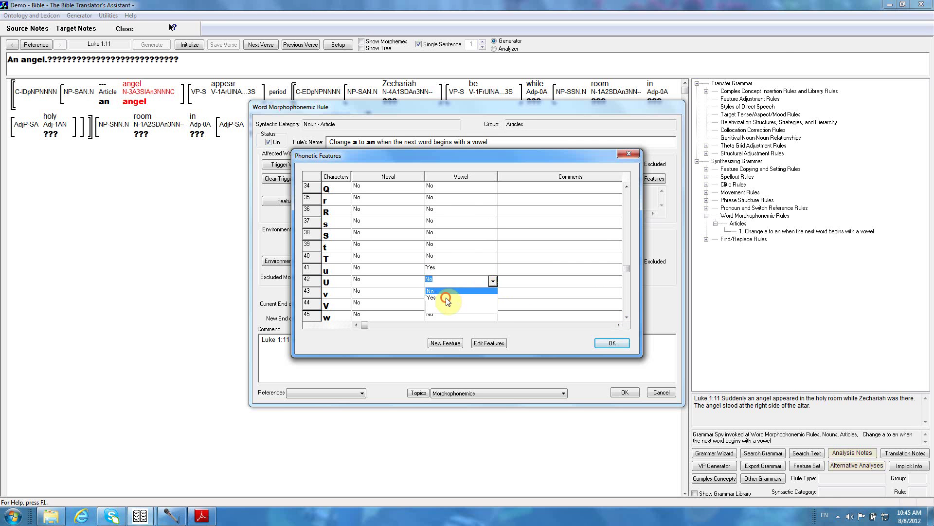
{"action": "left_click", "coordinate": [448, 297]}
Step: Check the remaining characters through Z and accept the phonetic feature assignments
{"action": "left_click", "coordinate": [626, 316]}
{"action": "left_click", "coordinate": [626, 316]}
{"action": "left_click", "coordinate": [626, 317]}
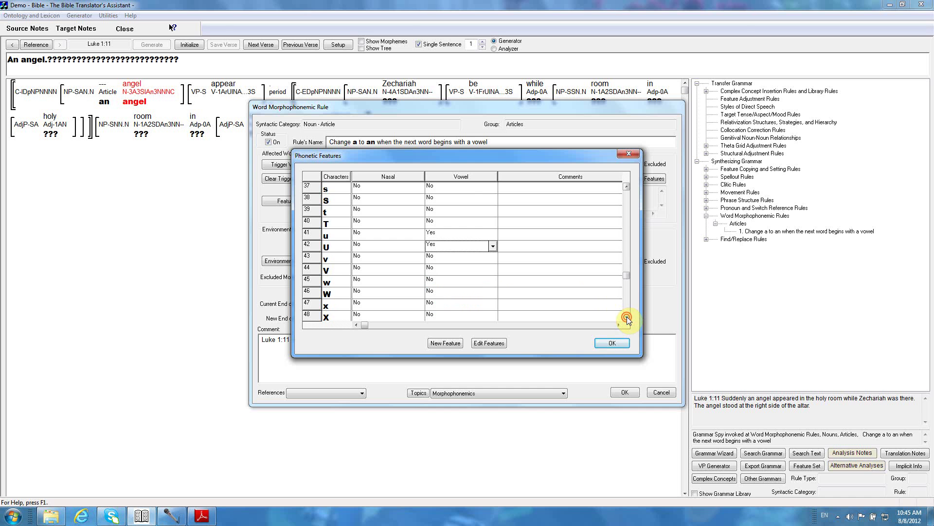
{"action": "left_click", "coordinate": [626, 316]}
{"action": "left_click", "coordinate": [626, 316]}
{"action": "left_click", "coordinate": [626, 317]}
{"action": "left_click", "coordinate": [626, 317]}
{"action": "left_click", "coordinate": [626, 316]}
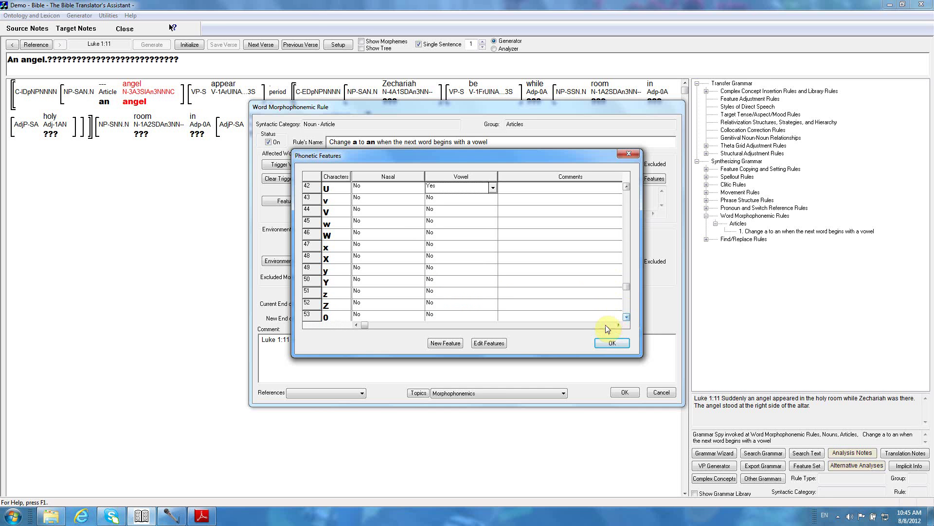
{"action": "left_click", "coordinate": [617, 343]}
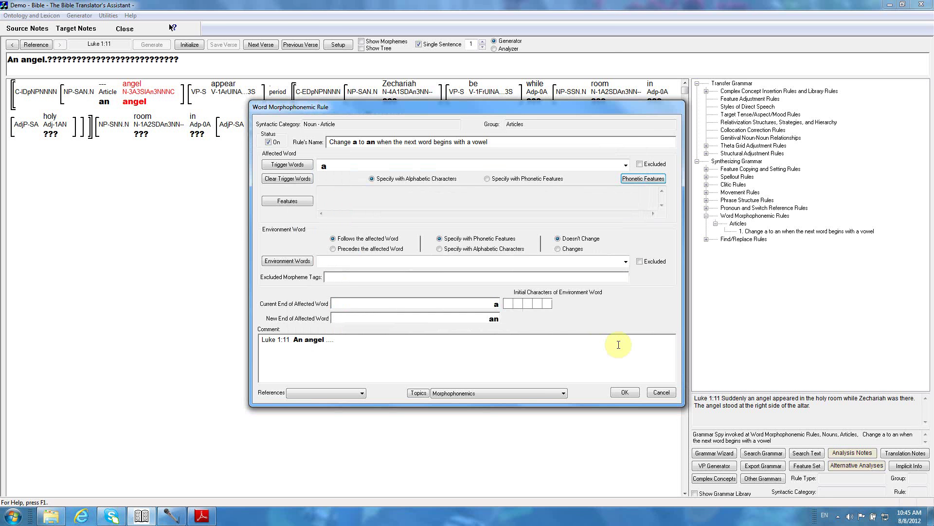
Step: Set the first initial character of the environment word to Vowel = Yes and save the morphophonemic rule
{"action": "left_click", "coordinate": [510, 306]}
{"action": "double_click", "coordinate": [508, 303]}
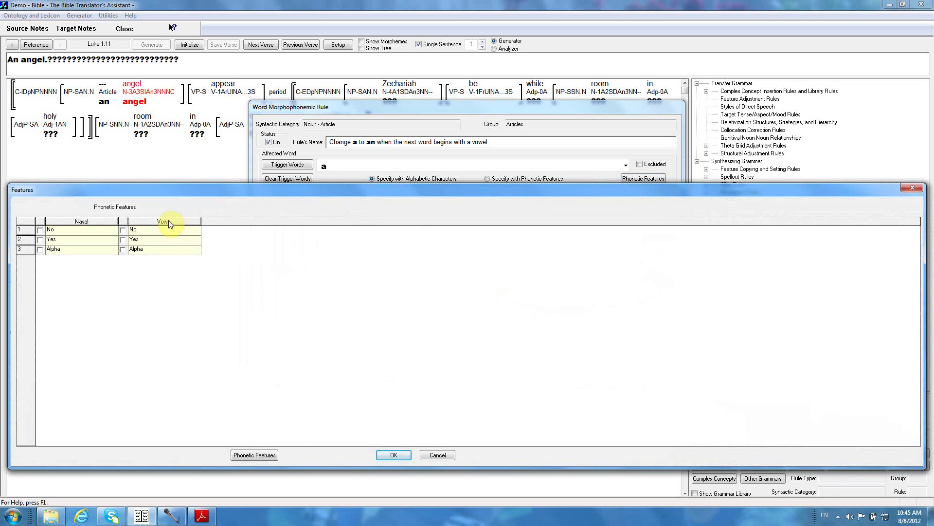
{"action": "left_click", "coordinate": [123, 240]}
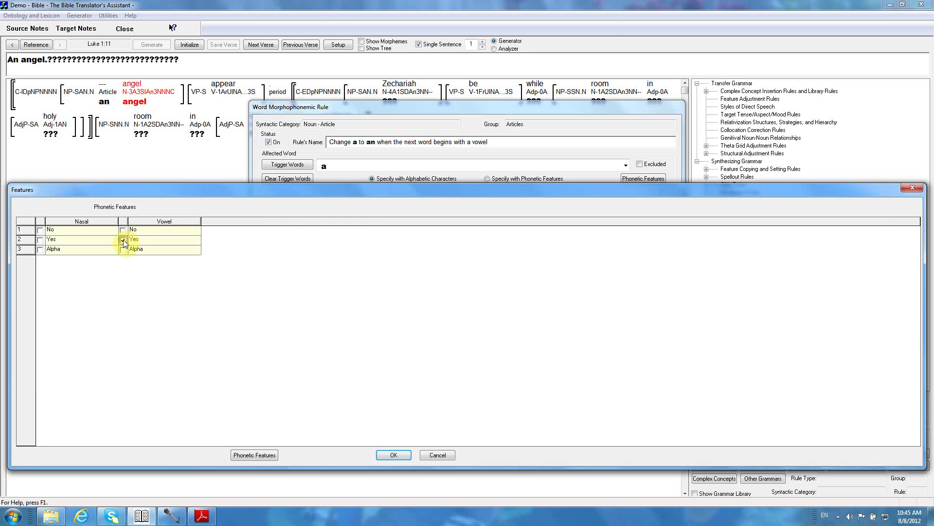
{"action": "left_click", "coordinate": [399, 454]}
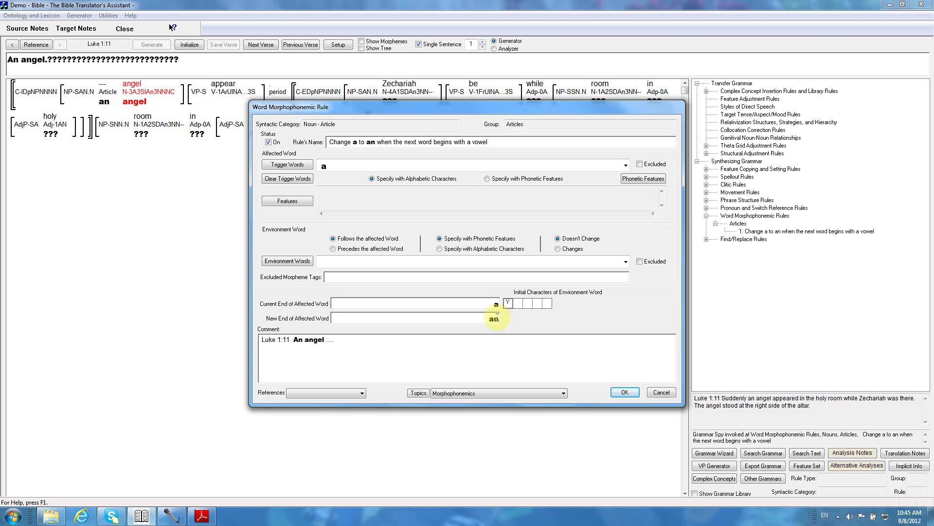
{"action": "mouse_move", "coordinate": [510, 309]}
{"action": "left_click", "coordinate": [623, 392]}
Step: Initialize and regenerate Luke 1:11, and check which rules produced the article before "angel"
{"action": "left_click", "coordinate": [189, 44]}
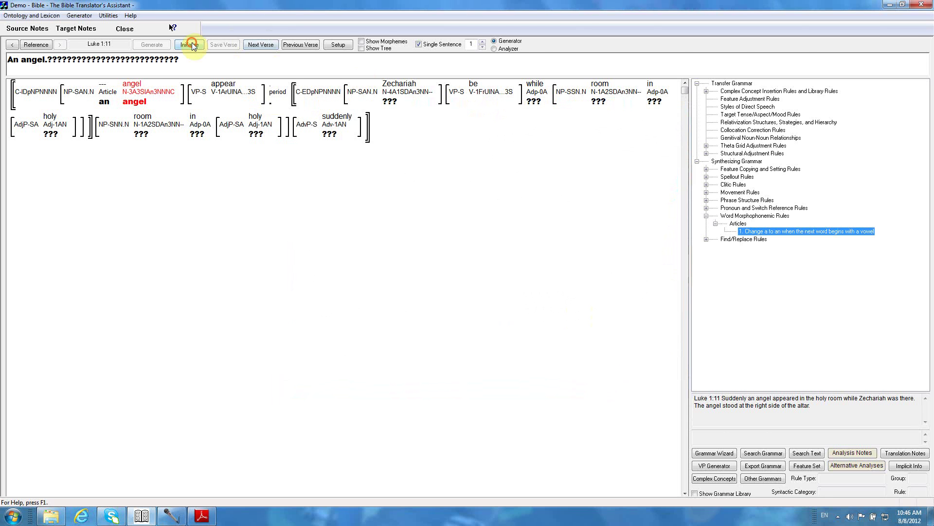
{"action": "left_click", "coordinate": [159, 44]}
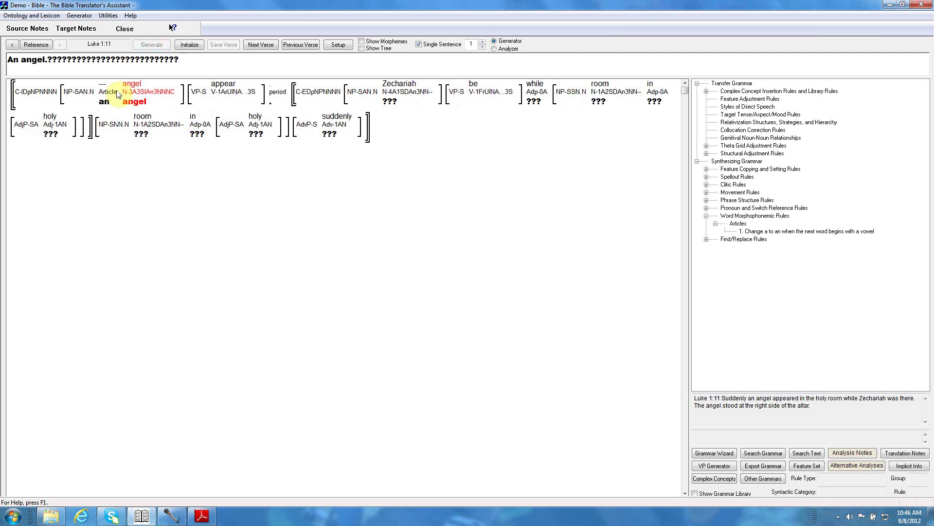
{"action": "mouse_move", "coordinate": [106, 103]}
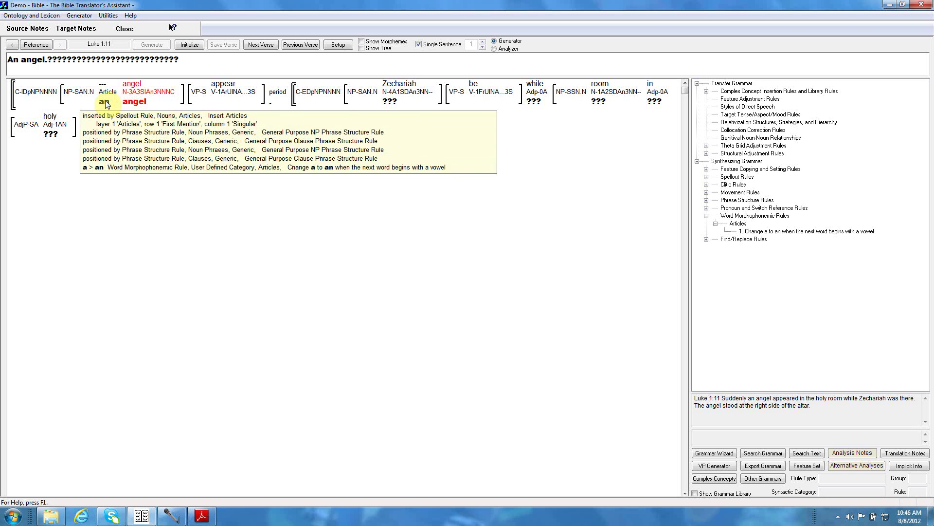
Step: Reopen the a-to-an rule and try phonetic features for the affected word and an environment word that precedes it, returning to one that follows
{"action": "double_click", "coordinate": [758, 232]}
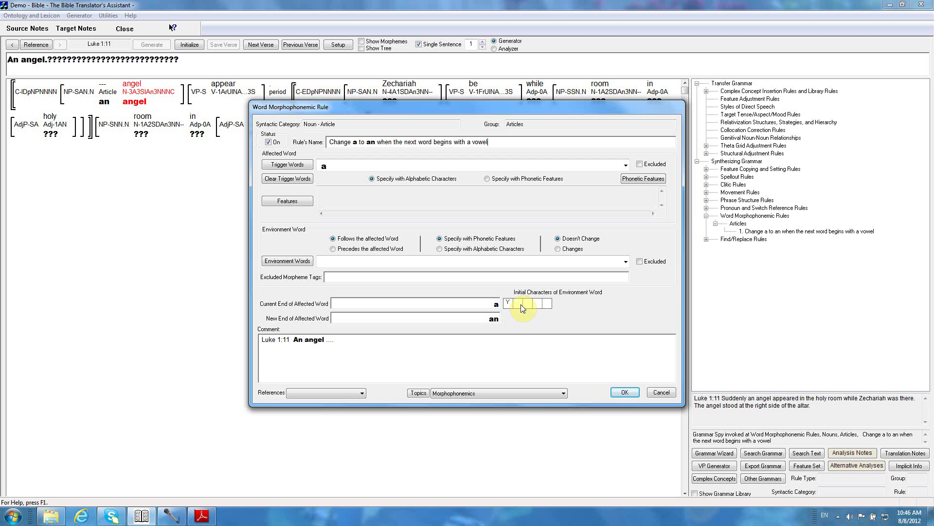
{"action": "left_click", "coordinate": [488, 179]}
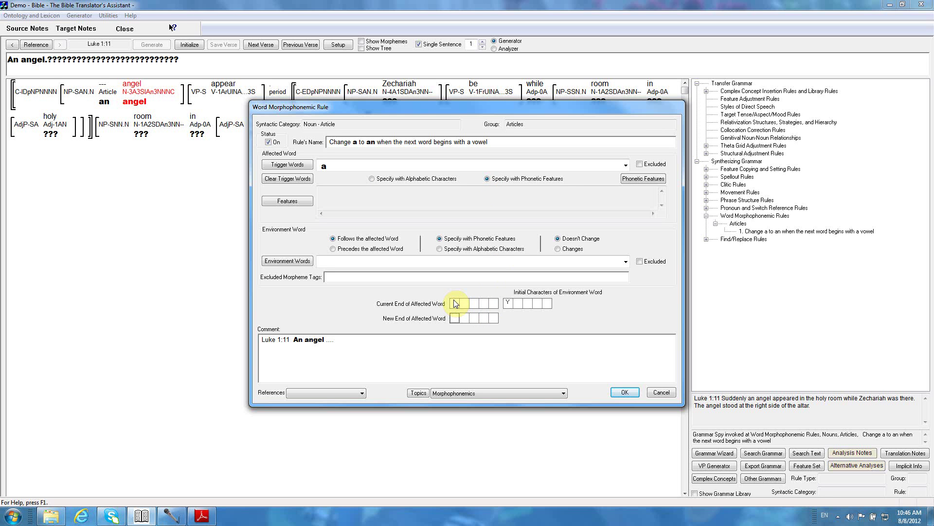
{"action": "left_click", "coordinate": [494, 303]}
{"action": "left_click", "coordinate": [335, 250]}
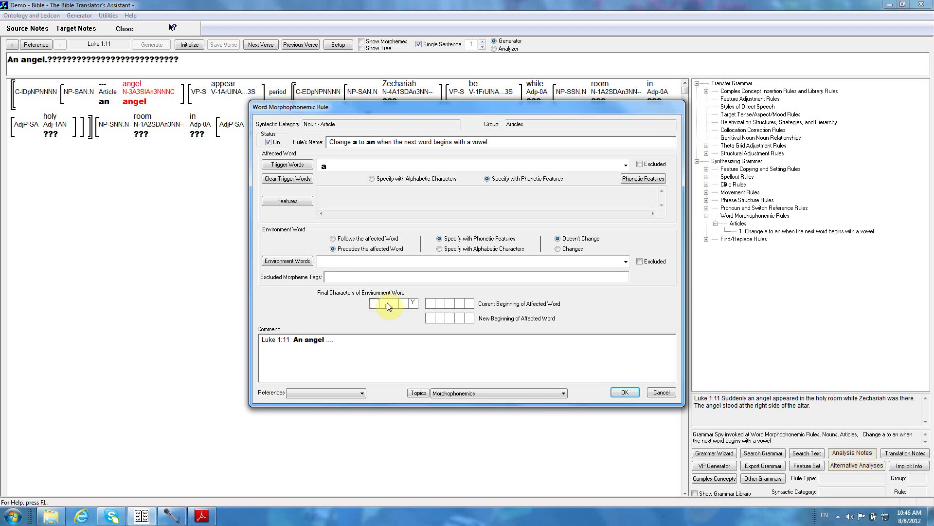
{"action": "mouse_move", "coordinate": [414, 306]}
{"action": "left_click", "coordinate": [343, 240]}
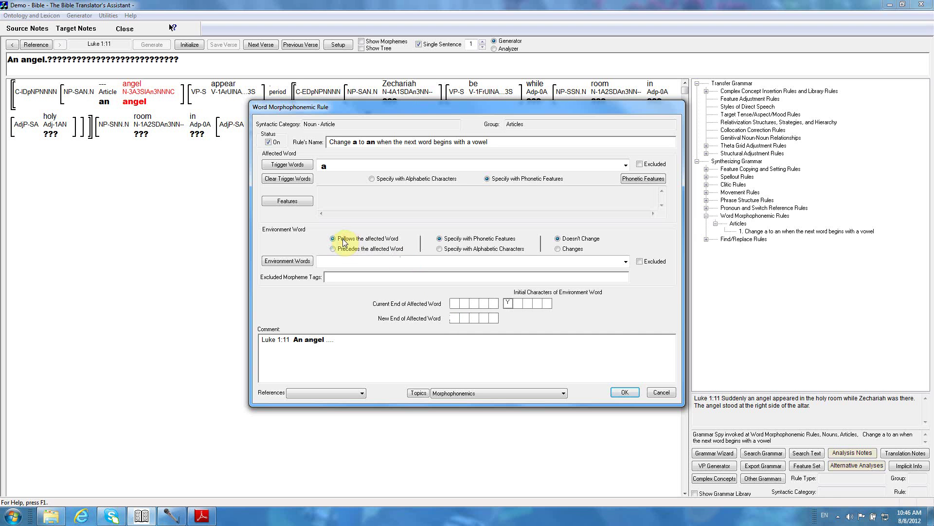
Step: Try alphabetic characters for the environment word, restoring its phonetic features and the affected word's alphabetic specification
{"action": "left_click", "coordinate": [445, 252]}
{"action": "left_click", "coordinate": [444, 250]}
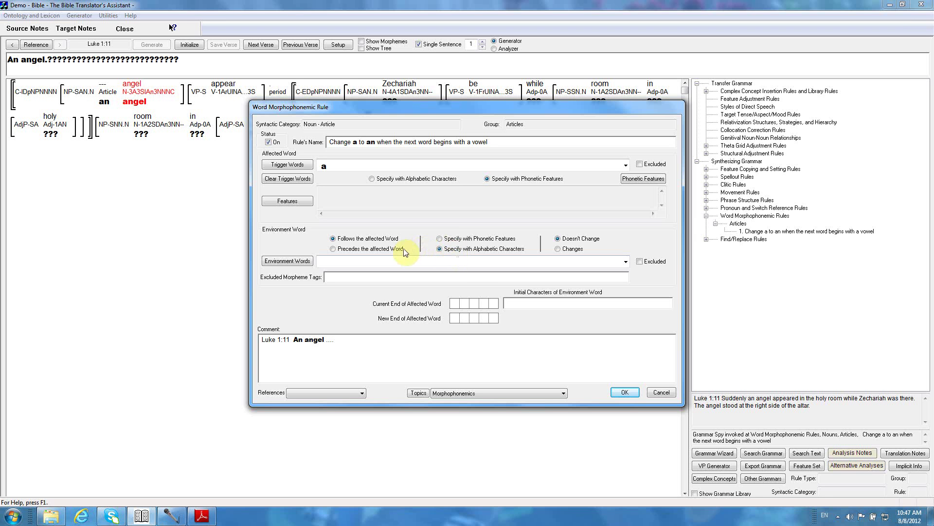
{"action": "left_click", "coordinate": [440, 238]}
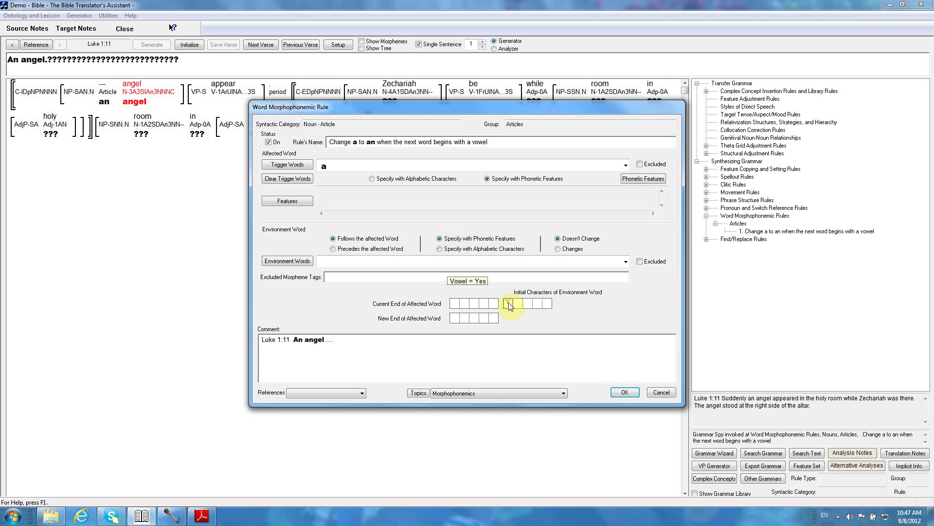
{"action": "left_click", "coordinate": [387, 179]}
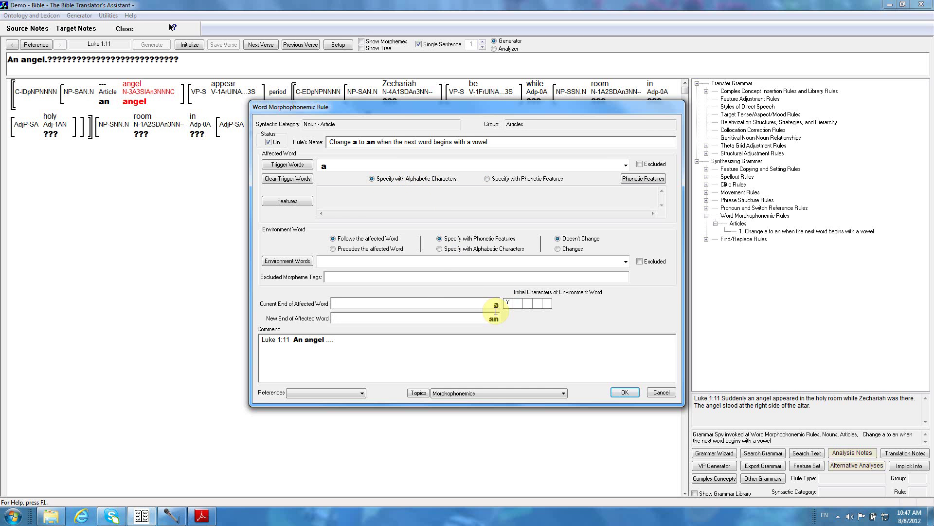